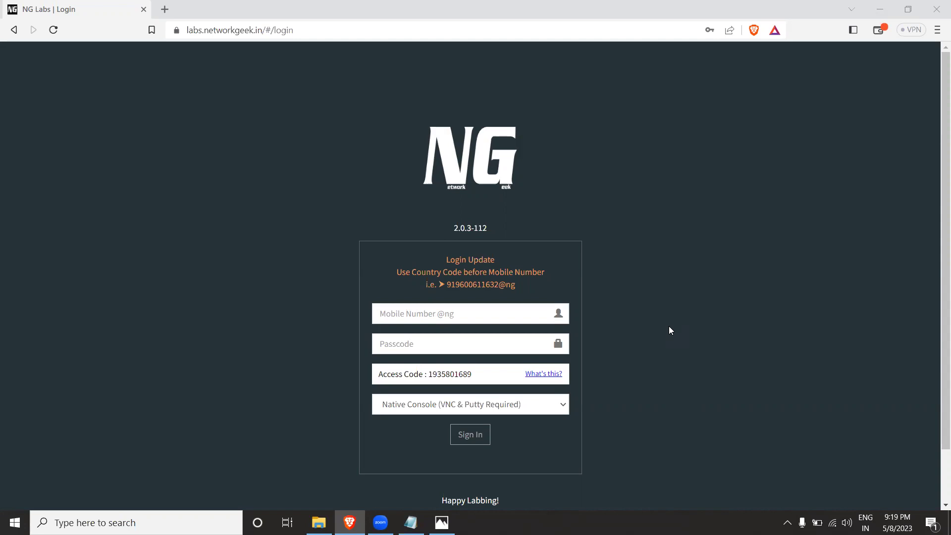
- Switch from the NG Labs login page to the iv-txt notes in Notepad
key("alt+Tab")
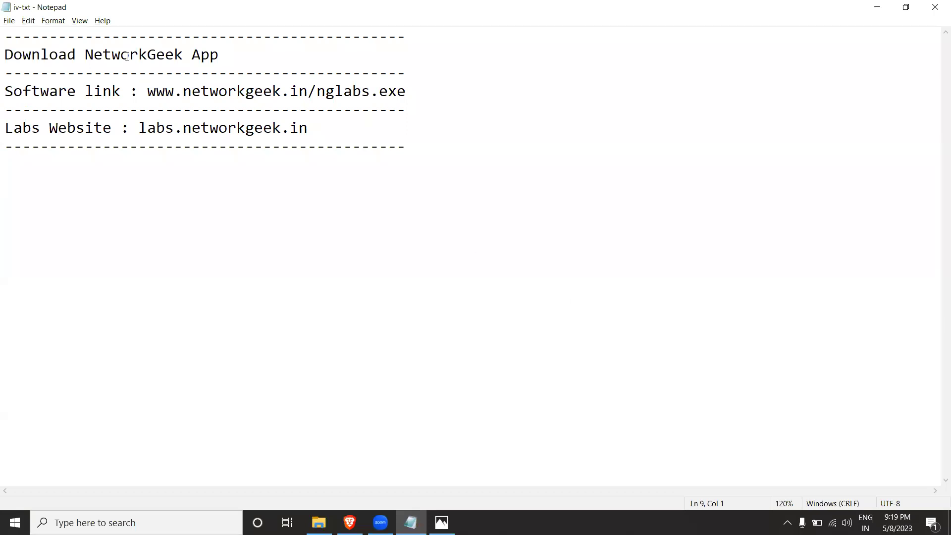
- Highlight NetworkGeek and the nglabs.exe software link in the notes, then go to Downloads
double_click(126, 55)
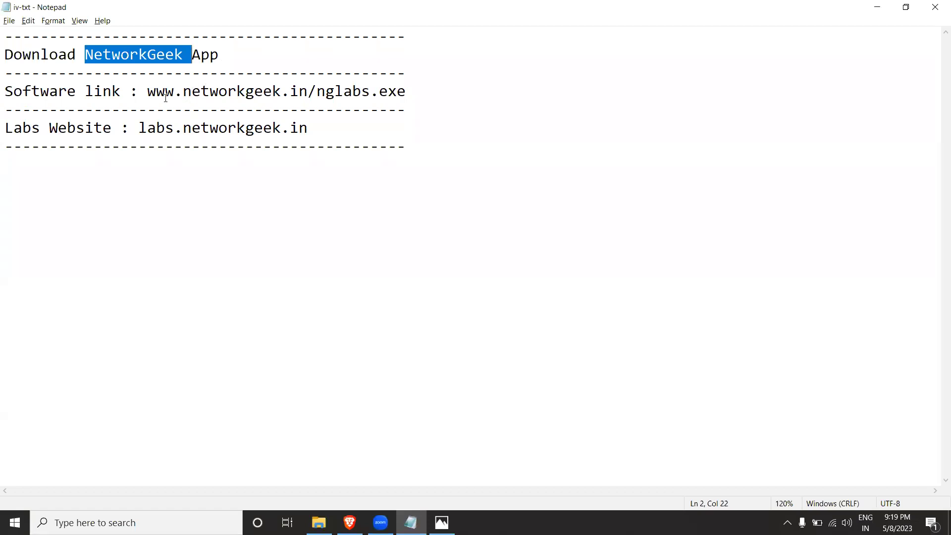
left_click_drag(147, 92, 409, 95)
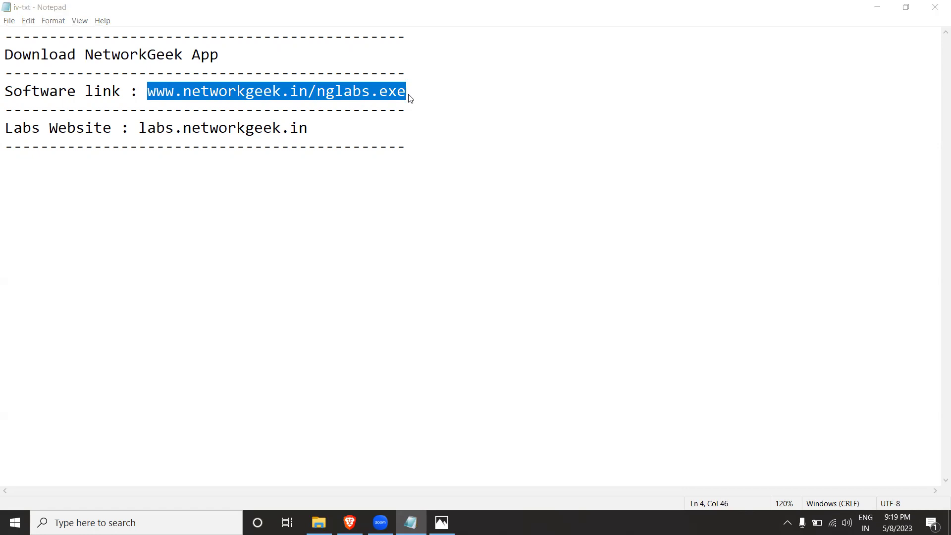
key("alt+Tab")
key("alt+Tab")
key("alt+Tab")
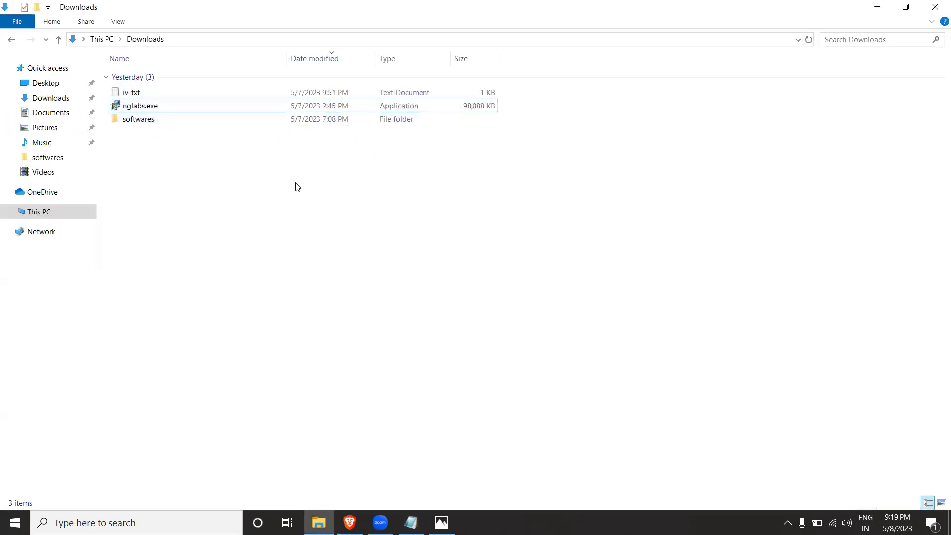
- Launch nglabs.exe from Downloads to start the EVE-NG Win Client Pack setup
left_click(161, 109)
double_click(162, 110)
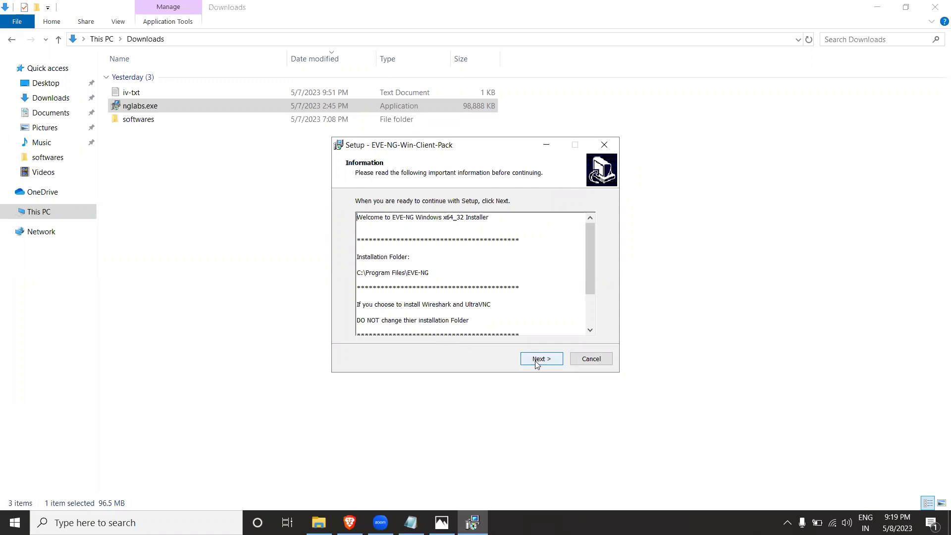
- Install the EVE-NG Win Client Pack with Wireshark 2.2.5 x64 excluded from the components
key("alt+Tab")
key("alt+Tab")
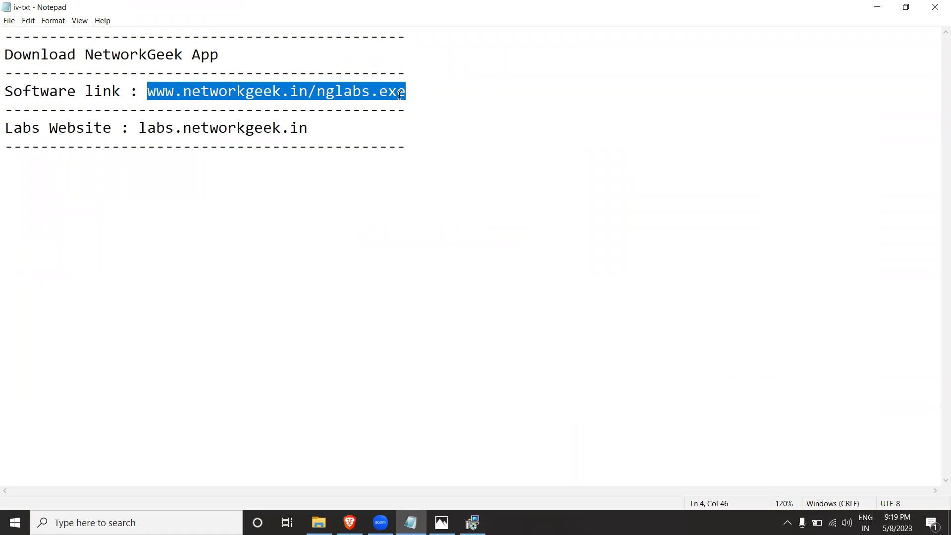
key("alt+Tab")
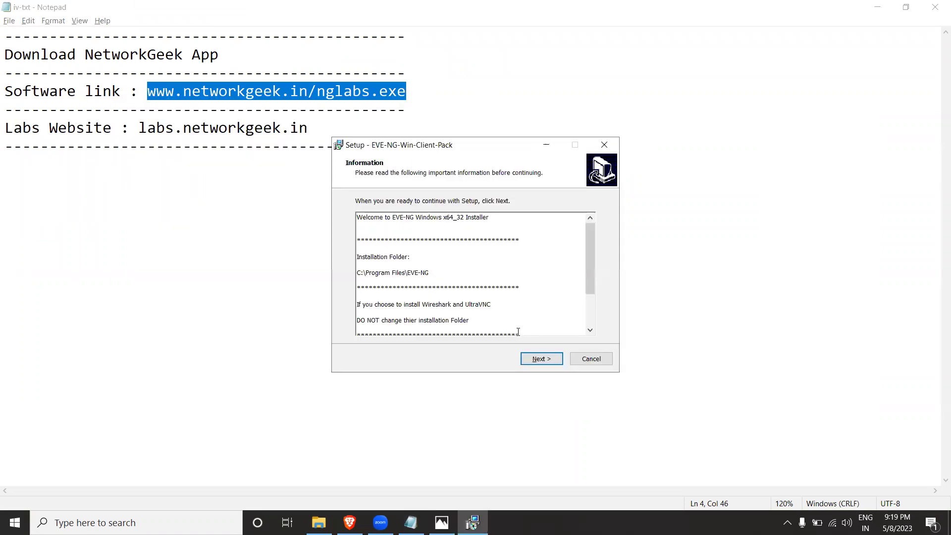
left_click(541, 360)
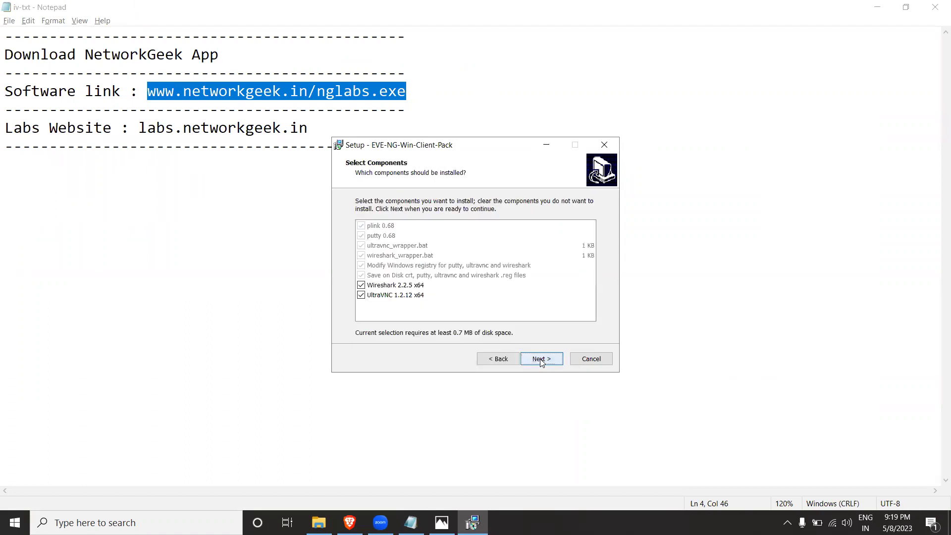
left_click(412, 290)
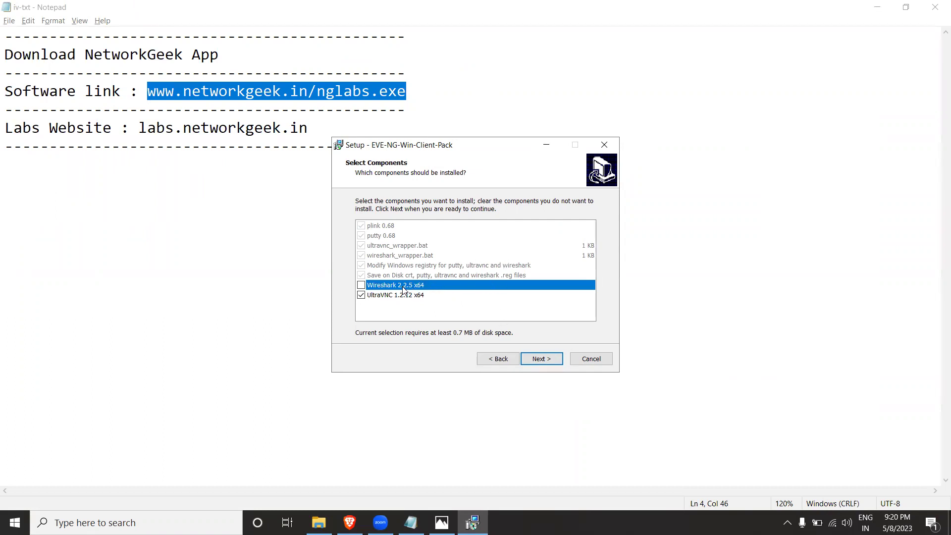
left_click(542, 362)
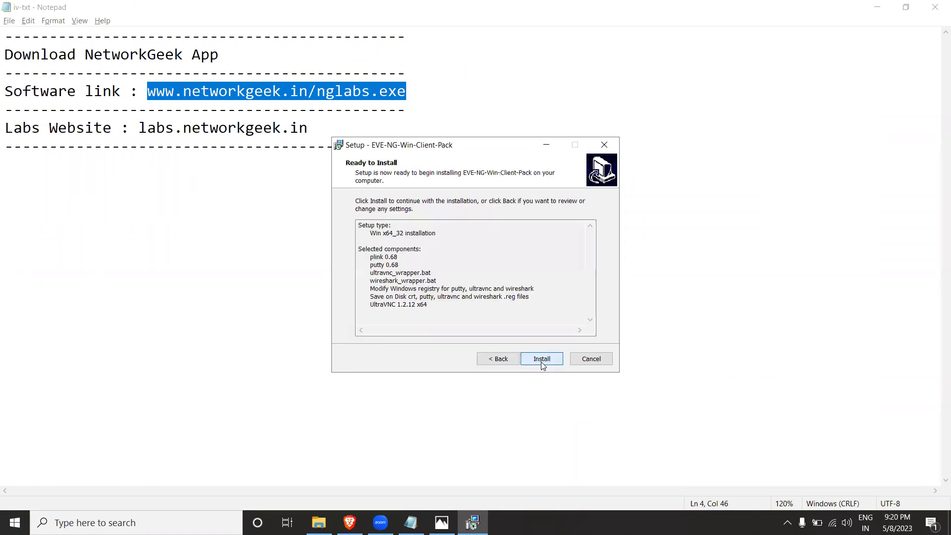
left_click(542, 362)
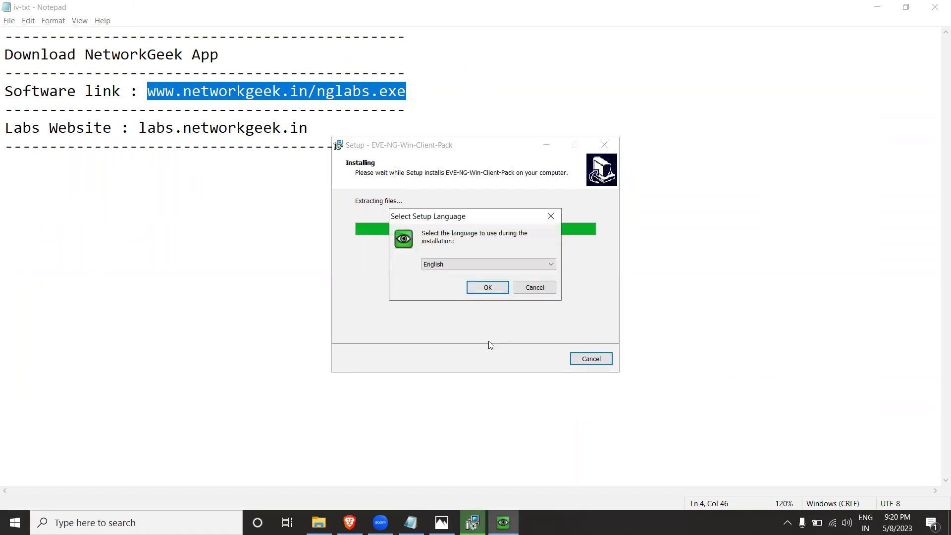
- Install UltraVNC in English, accepting the license and default folder, components and tasks
left_click(481, 288)
left_click(385, 322)
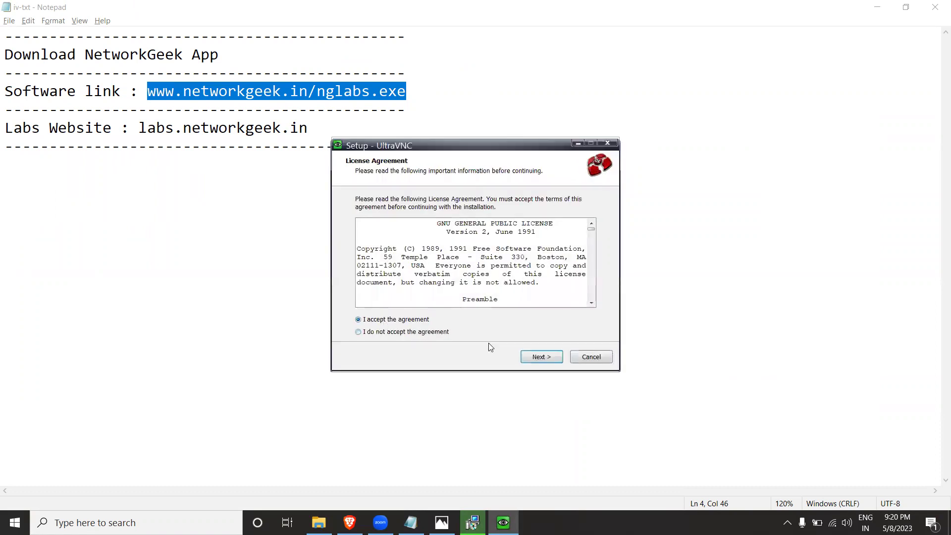
left_click(527, 356)
left_click(535, 358)
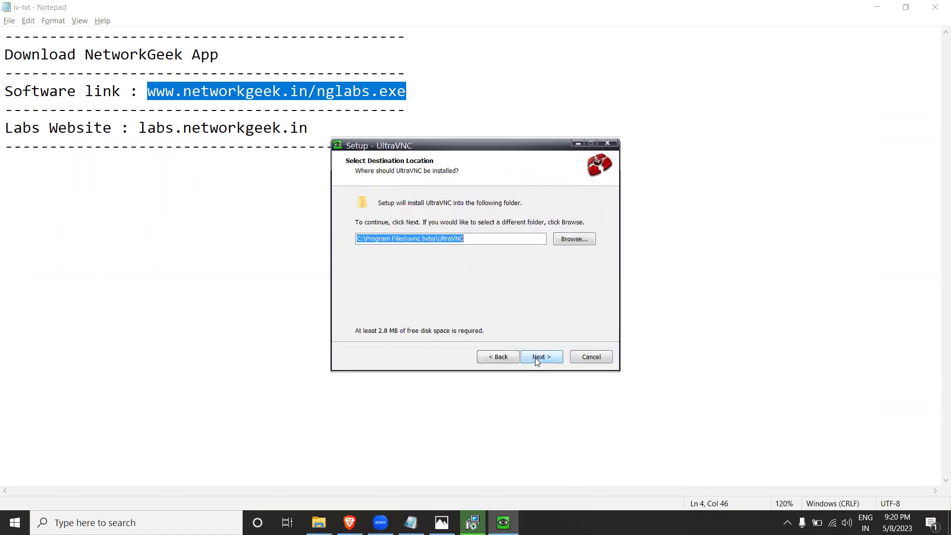
left_click(535, 358)
left_click(534, 357)
left_click(535, 358)
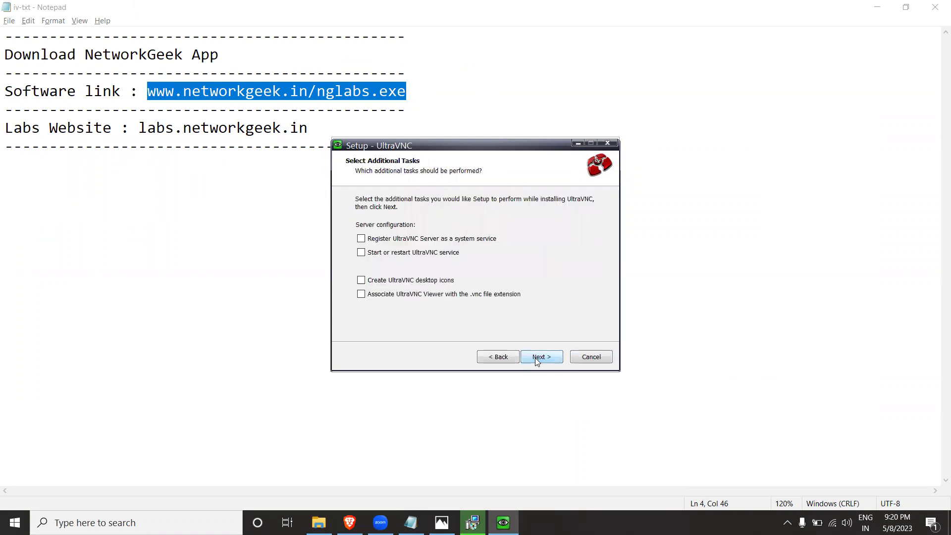
left_click(534, 358)
left_click(535, 358)
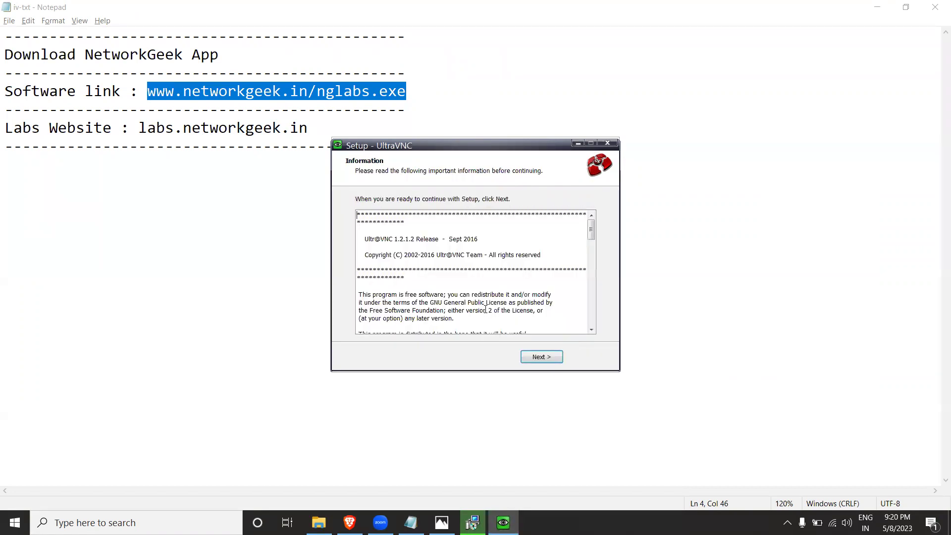
- Finish UltraVNC without showing latest versions, then finish and close the client pack setup
left_click(539, 357)
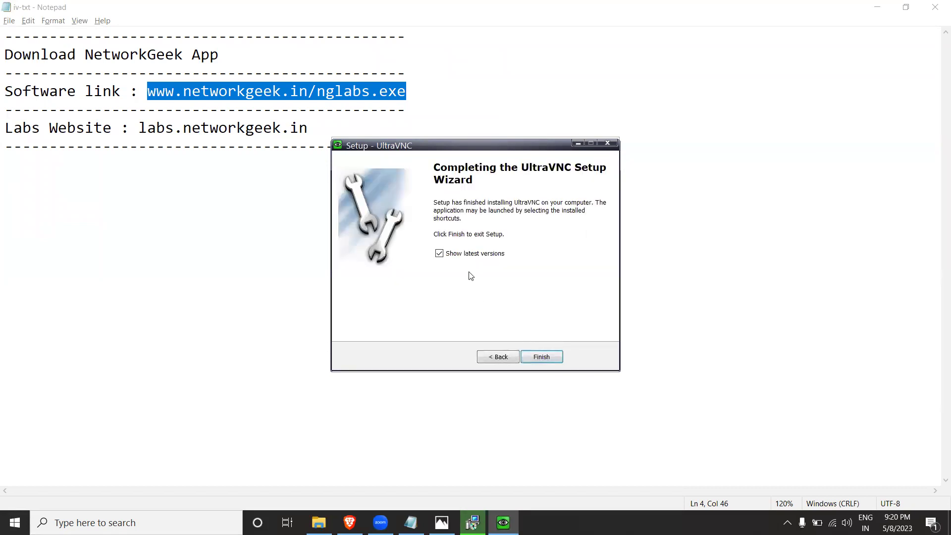
left_click(465, 255)
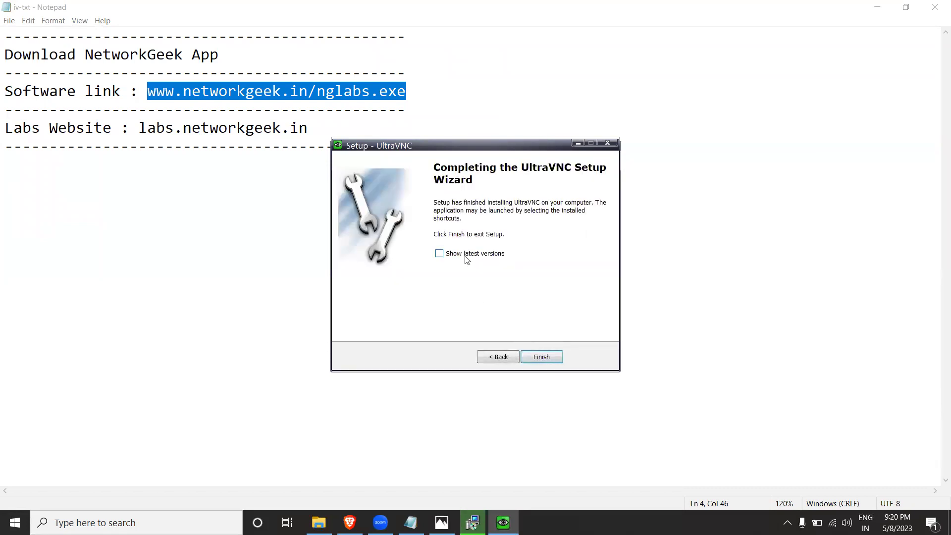
left_click(540, 357)
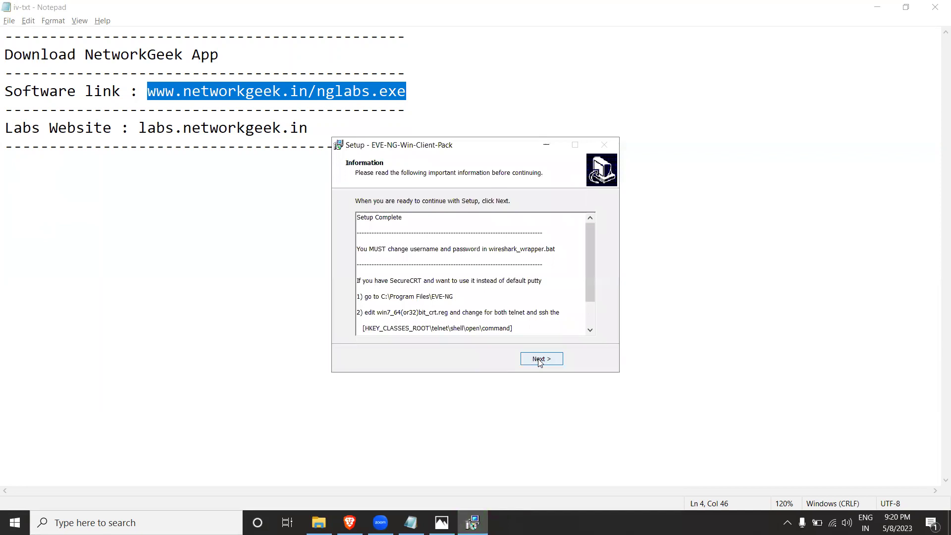
left_click(539, 361)
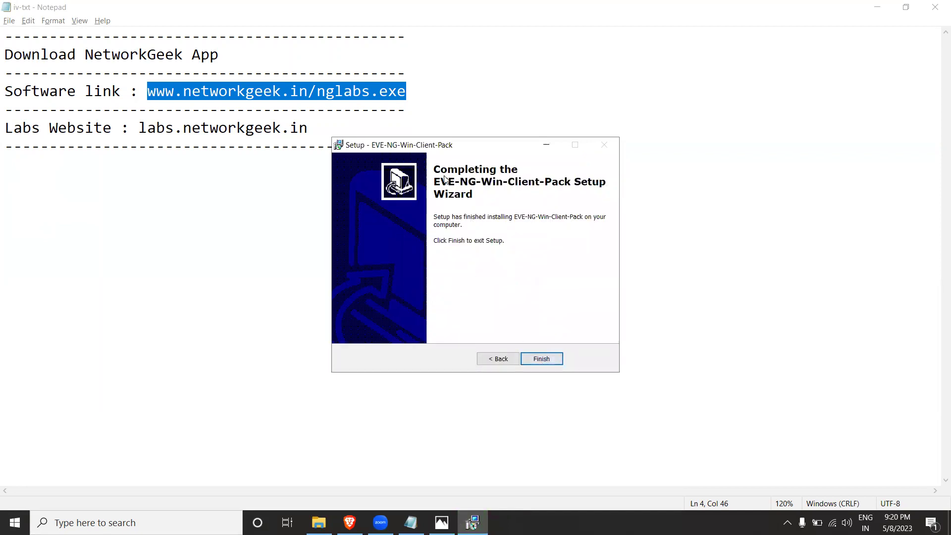
left_click(548, 363)
left_click(392, 242)
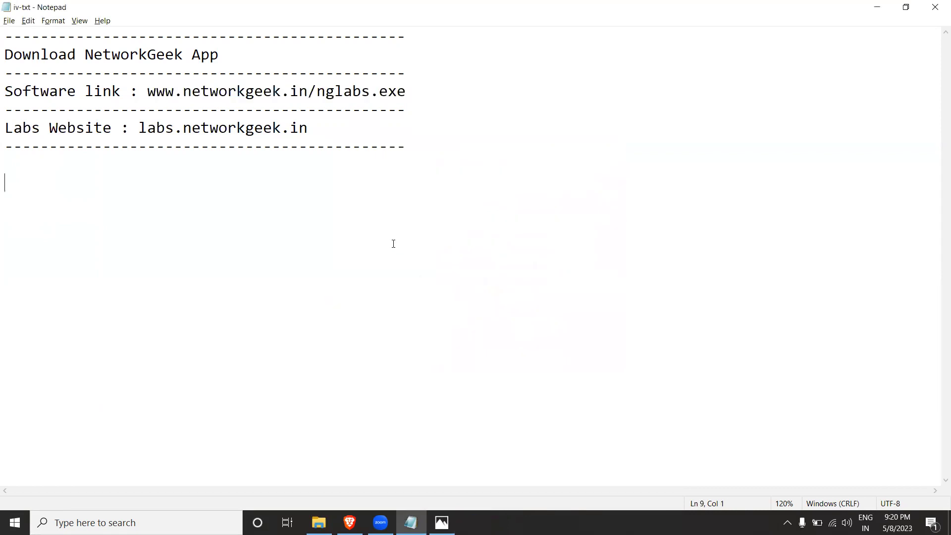
- Highlight NetworkGeek, the software link and labs.networkgeek.in in the notes, then return to the login page
double_click(118, 52)
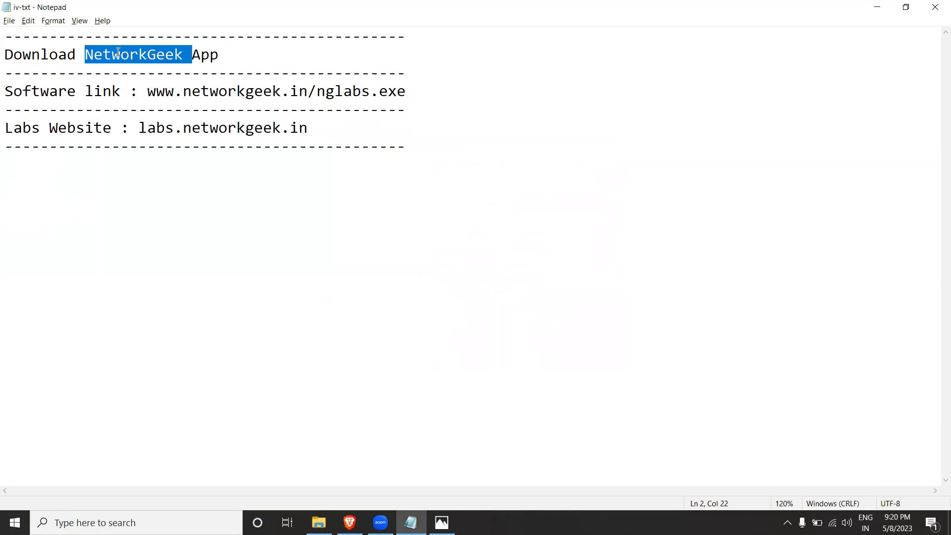
left_click(118, 51)
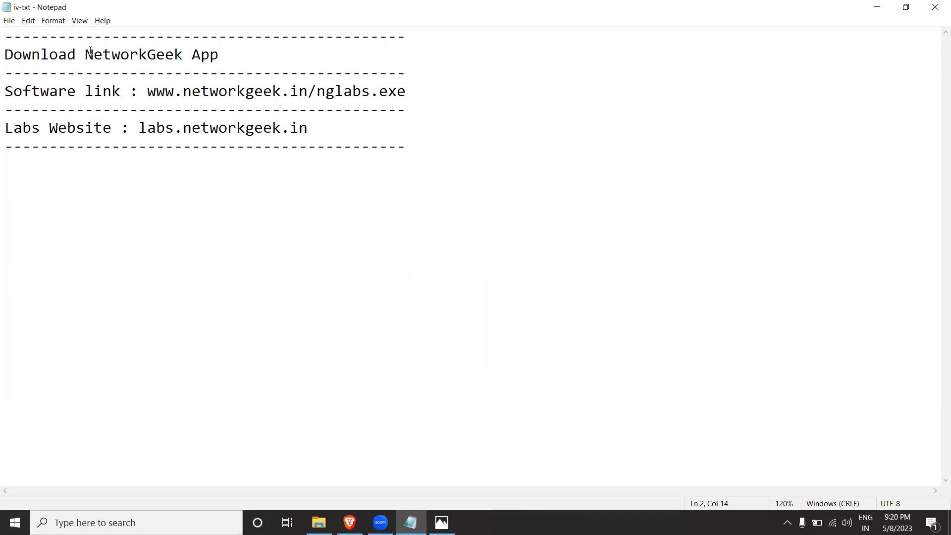
left_click_drag(85, 52, 188, 58)
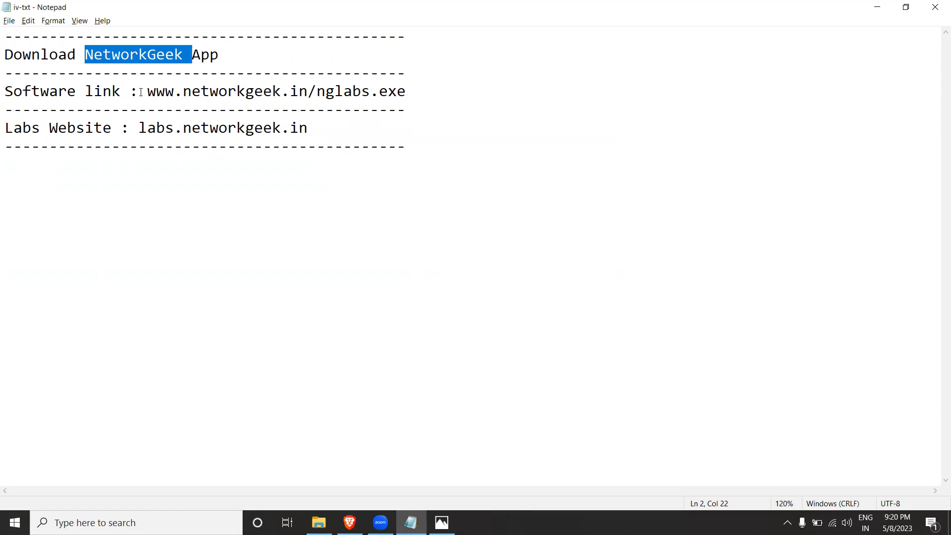
left_click_drag(150, 93, 403, 93)
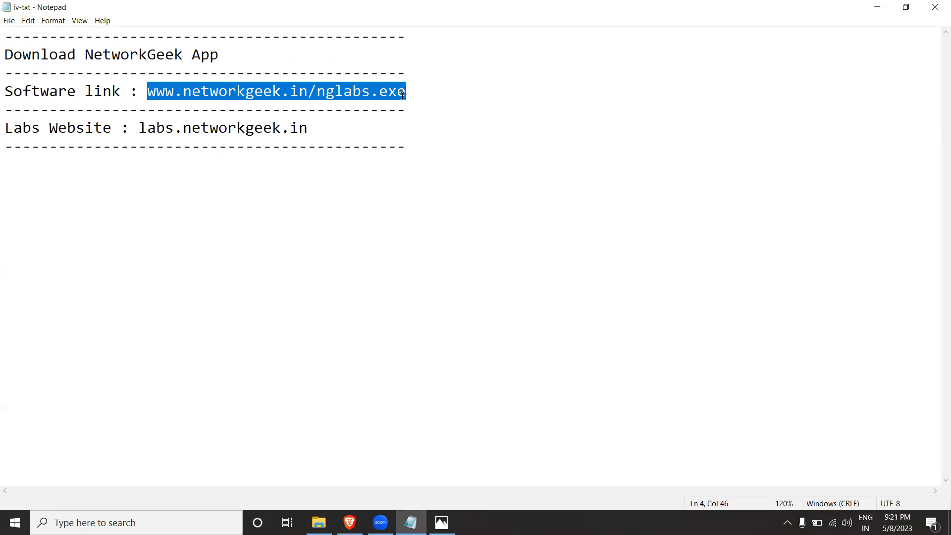
left_click(419, 102)
left_click_drag(138, 130, 305, 131)
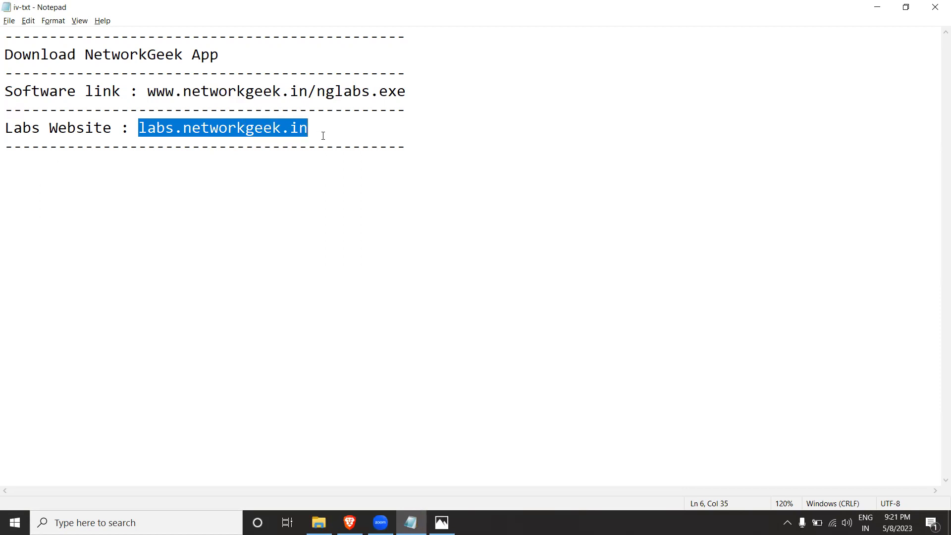
key("alt+Tab")
key("alt+Tab")
key("alt+Tab")
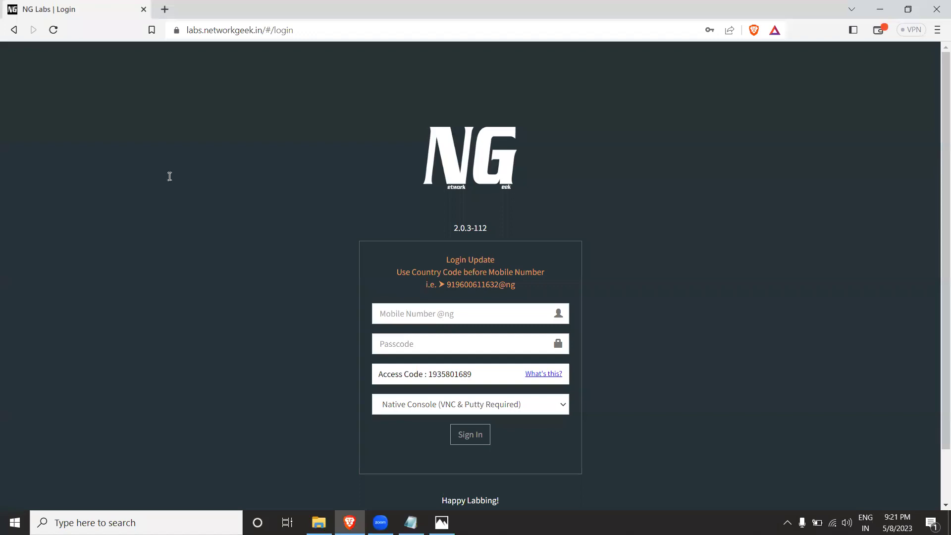
- Check the phone authenticator, then sign in to NG Labs with the saved mobile number credential
key("alt+Tab")
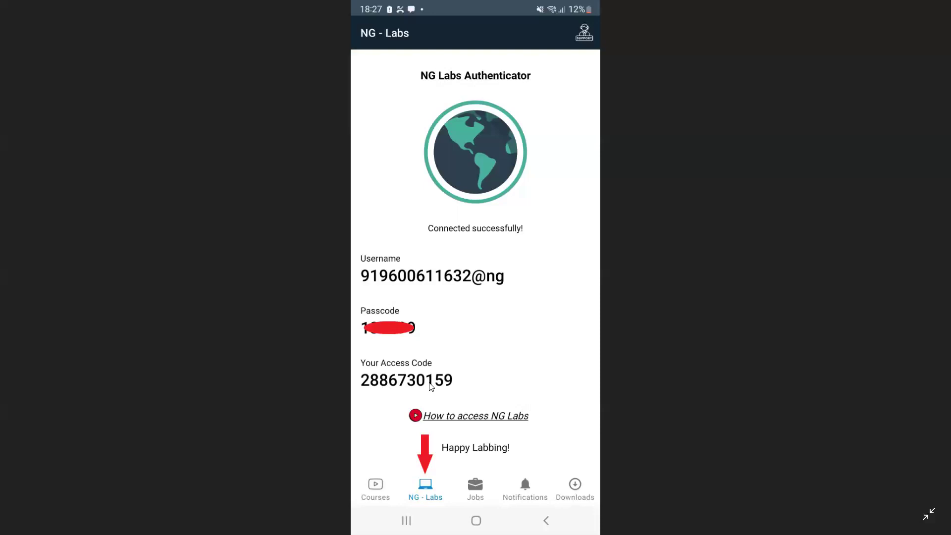
key("alt+Tab")
key("alt+Tab")
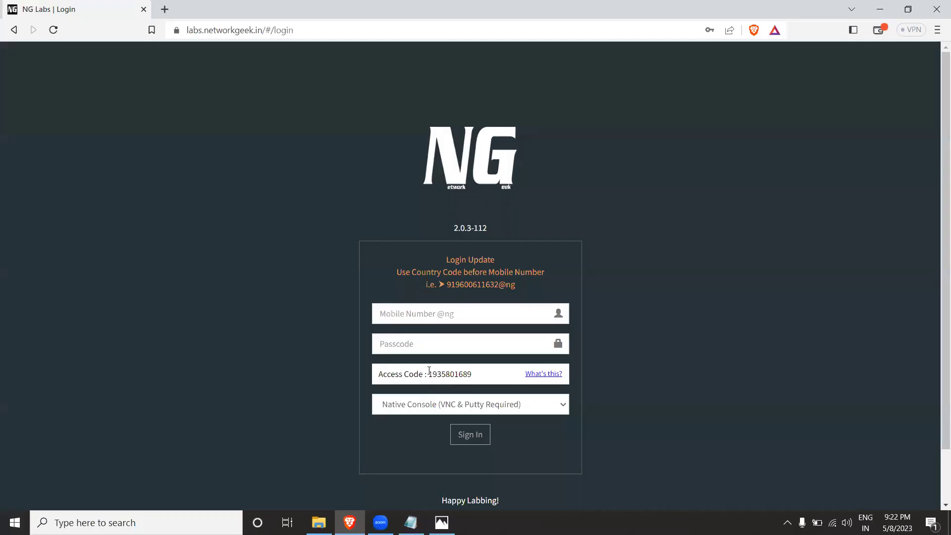
key("alt+Tab")
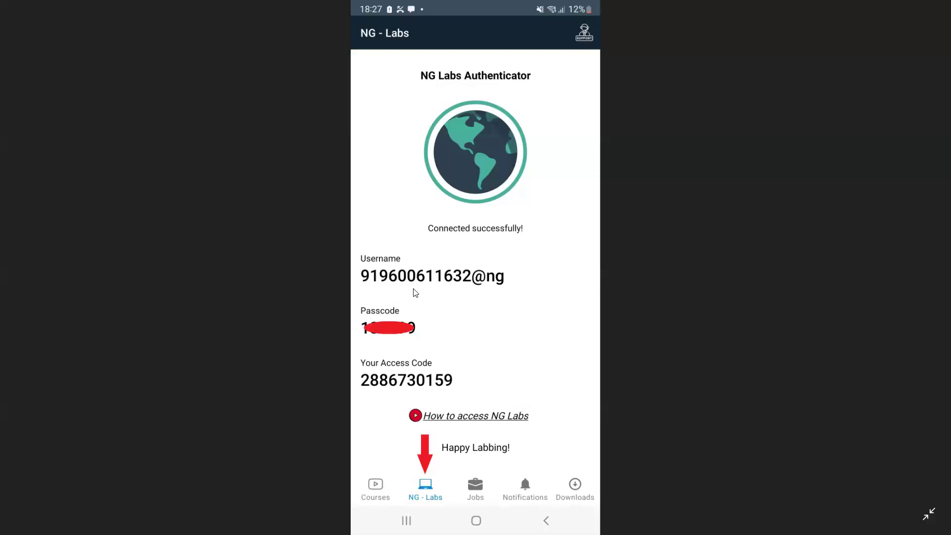
key("alt+Tab")
left_click(426, 312)
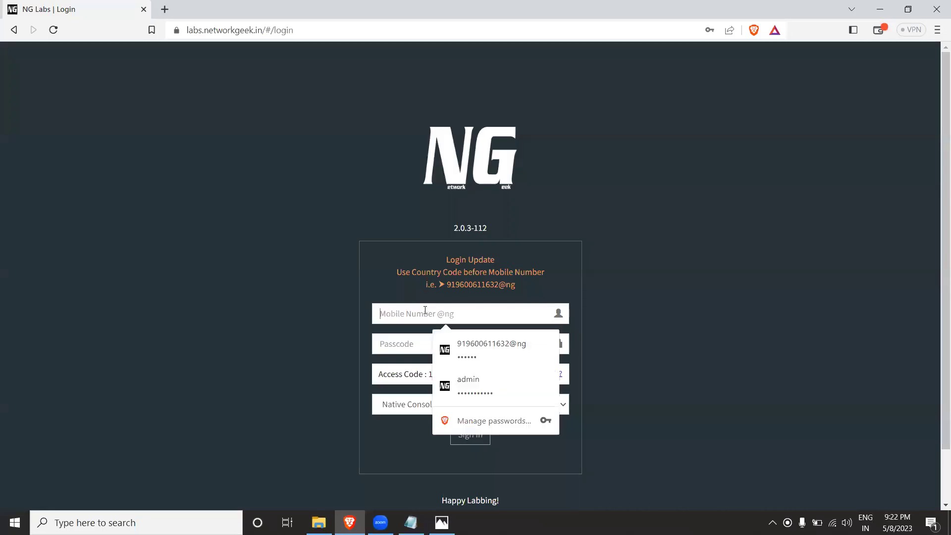
left_click(481, 343)
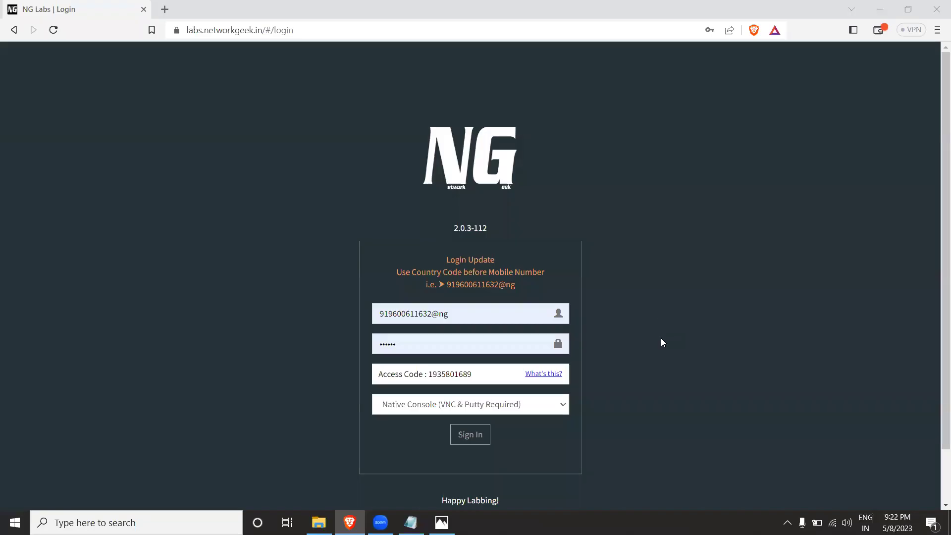
left_click(467, 435)
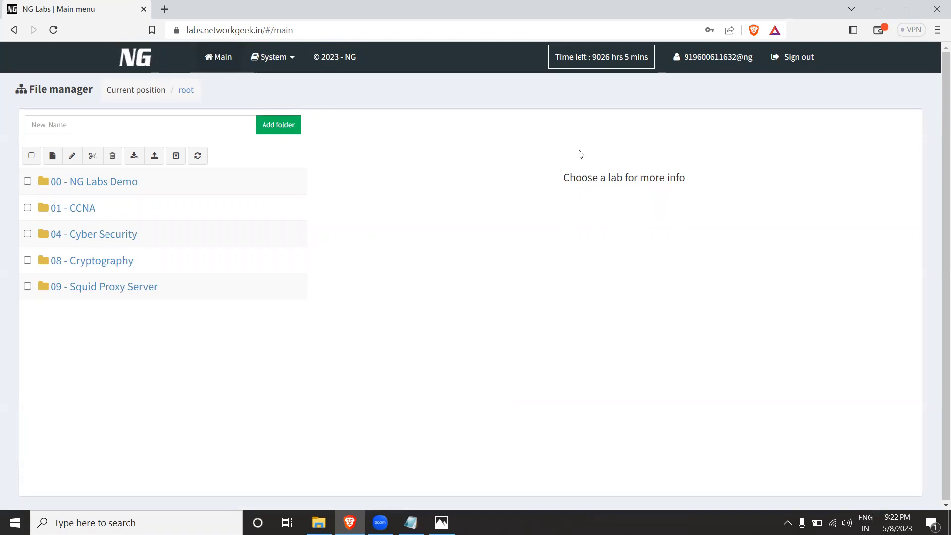
- Highlight the 9026 remaining lab hours shown in the header
double_click(602, 57)
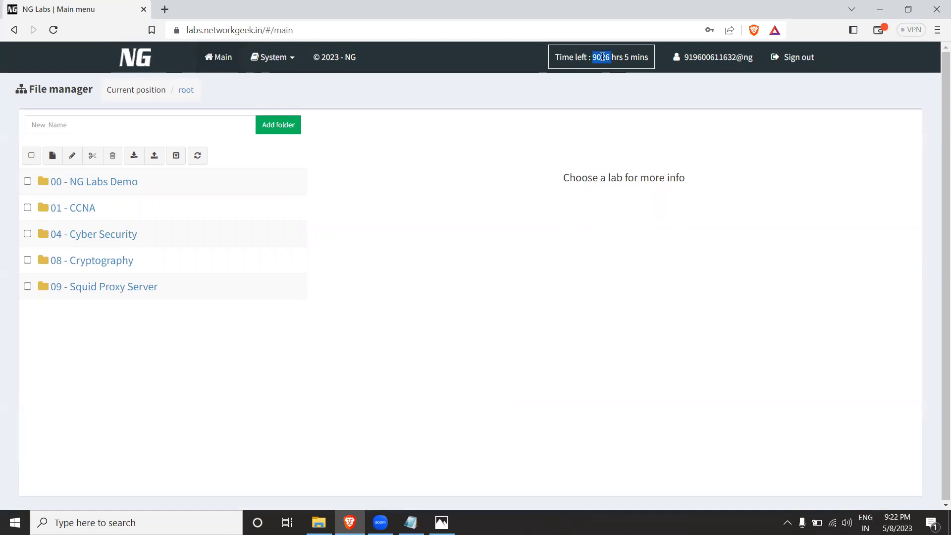
left_click(602, 56)
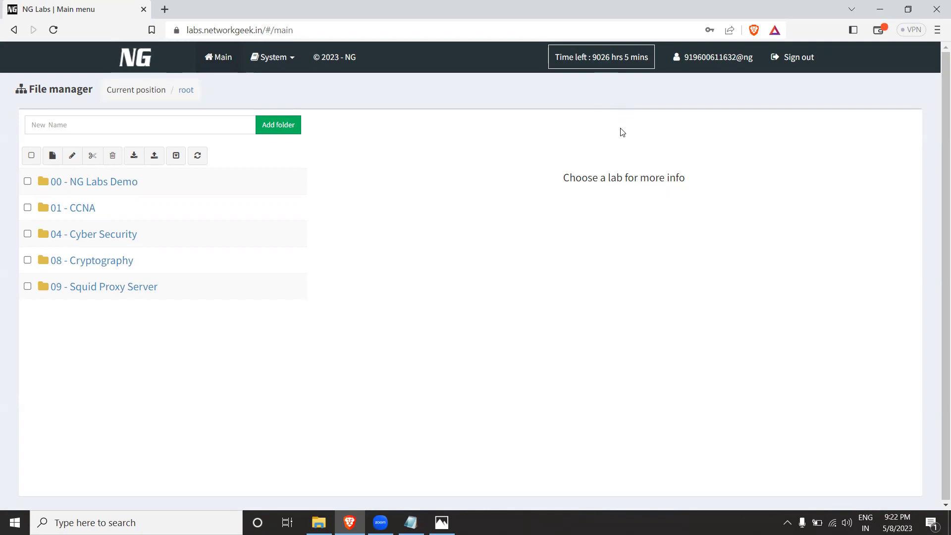
double_click(598, 58)
left_click(464, 285)
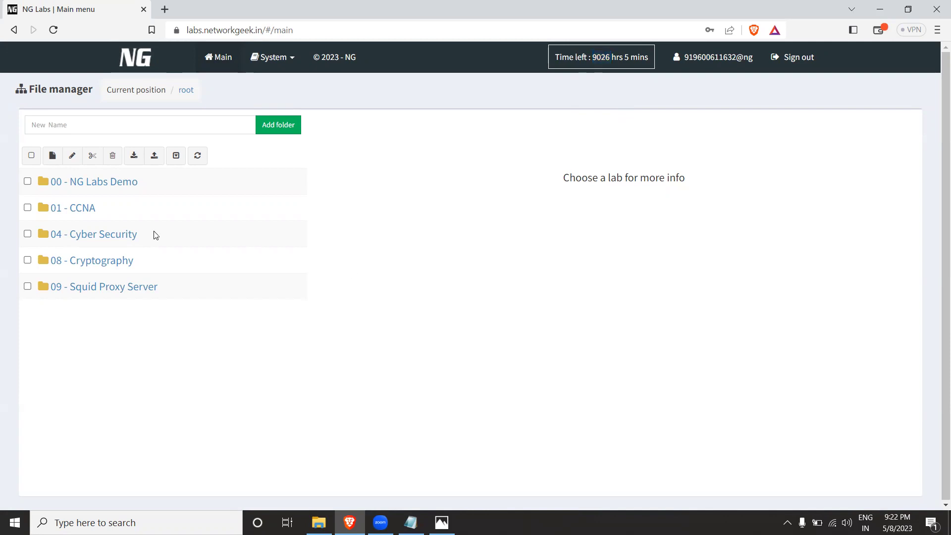
- Open the Worskhop - IV - Lab.unl topology from the 00 - NG Labs Demo folder
left_click(97, 185)
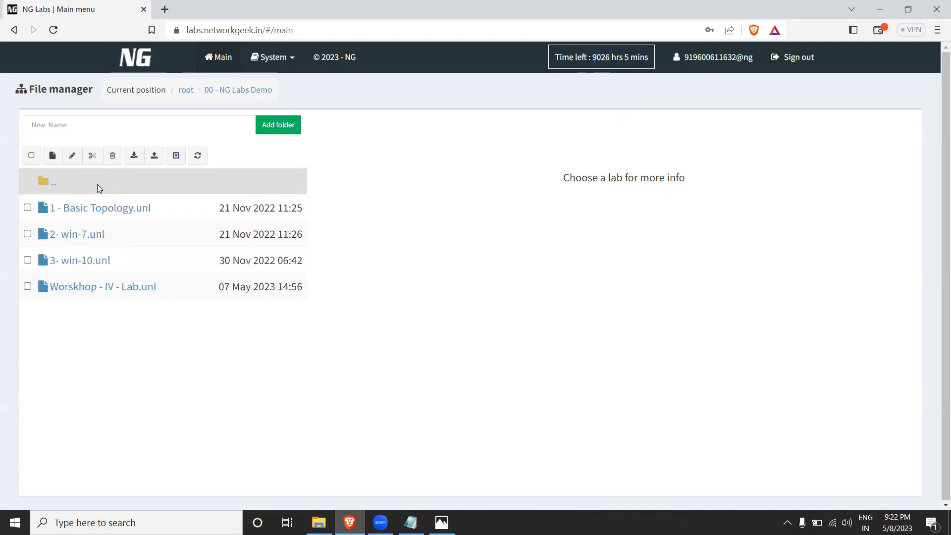
left_click(91, 287)
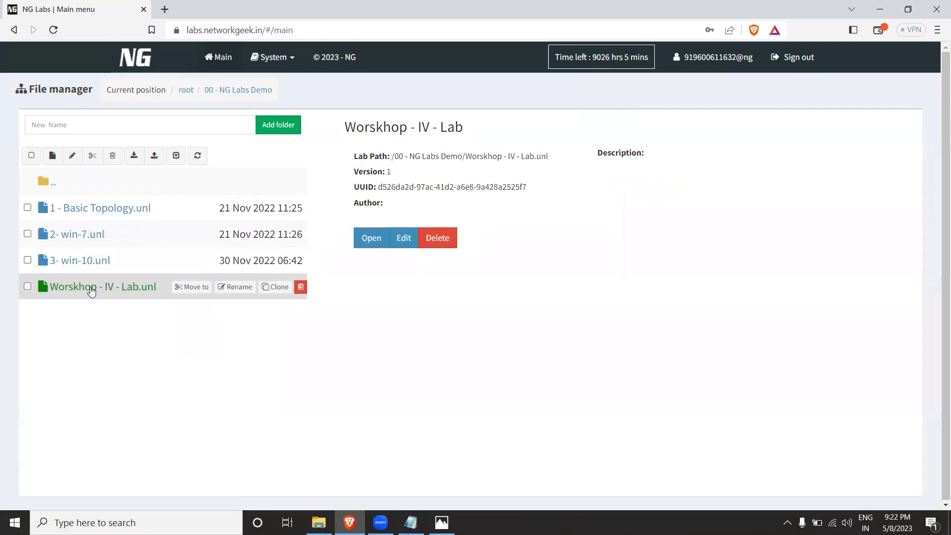
left_click(366, 242)
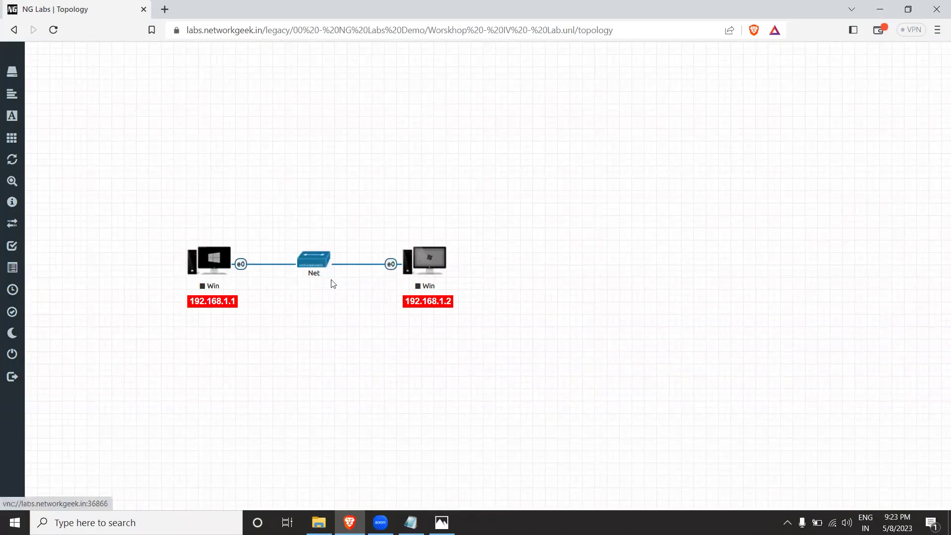
- Start both Win nodes, 192.168.1.1 and 192.168.1.2
right_click(216, 263)
left_click(242, 290)
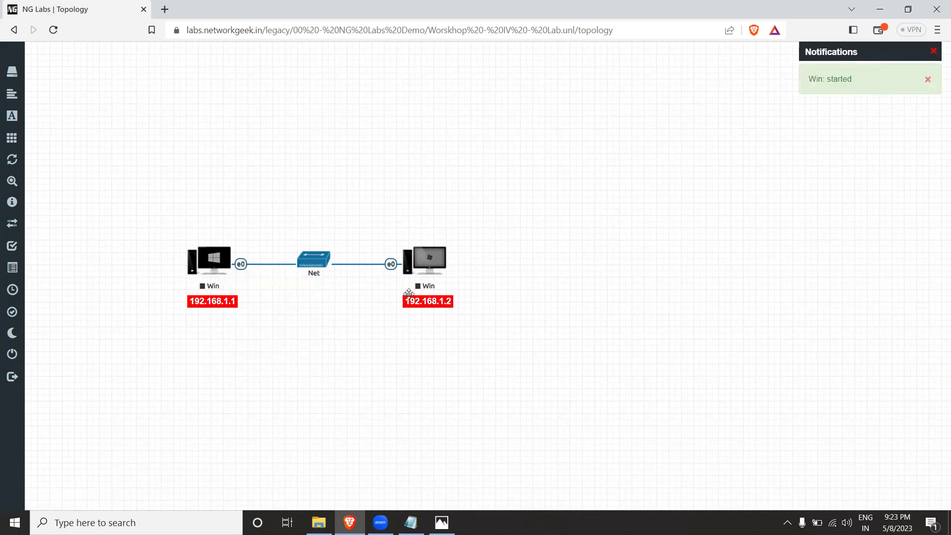
right_click(433, 261)
left_click(456, 286)
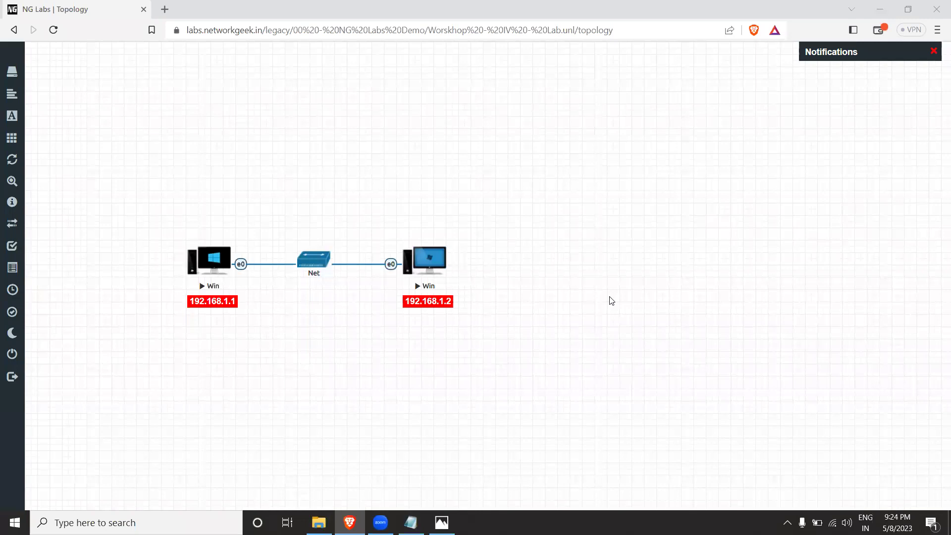
- Open the Windows 10 node's console and enter ncpa.cpl in a Command Prompt
left_click(216, 264)
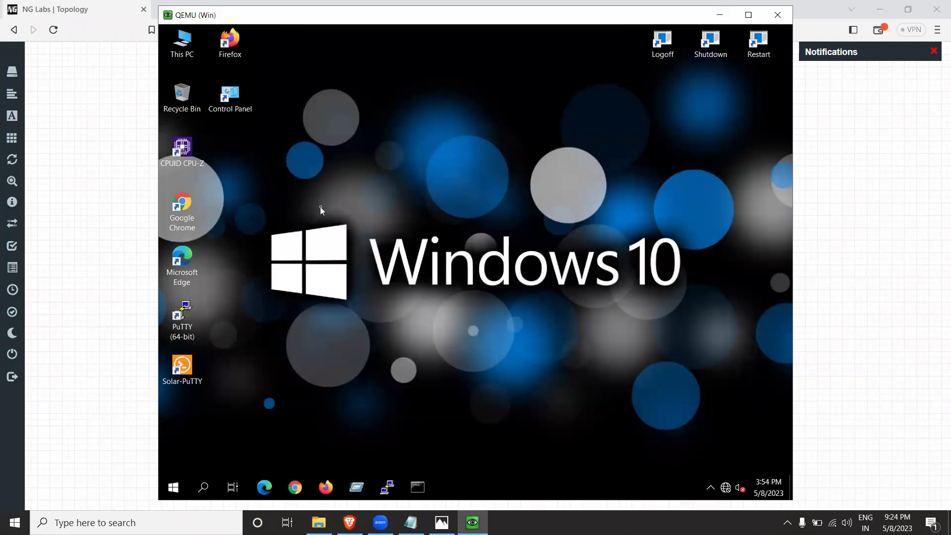
left_click(418, 488)
type("ncpa.cpl")
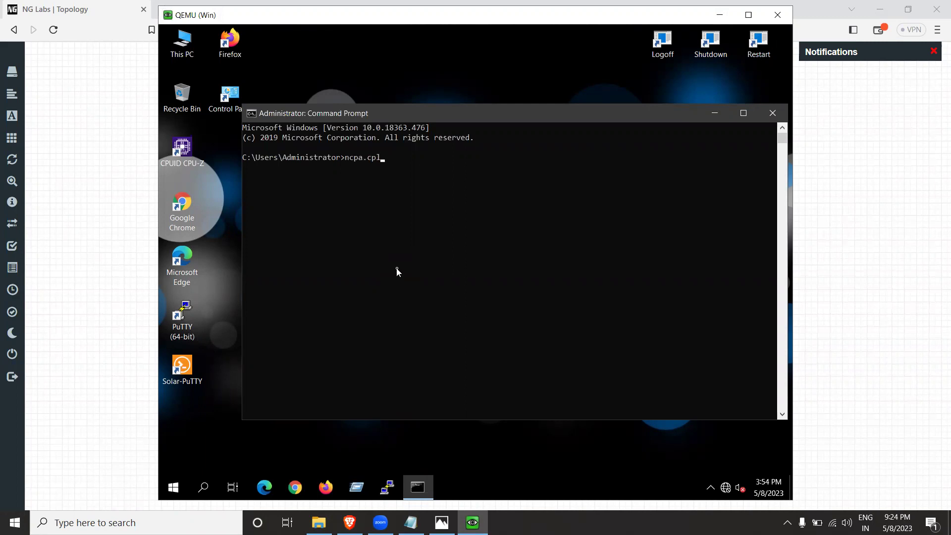
- Run ncpa.cpl and open the Ethernet adapter's TCP/IPv4 properties
key("Return")
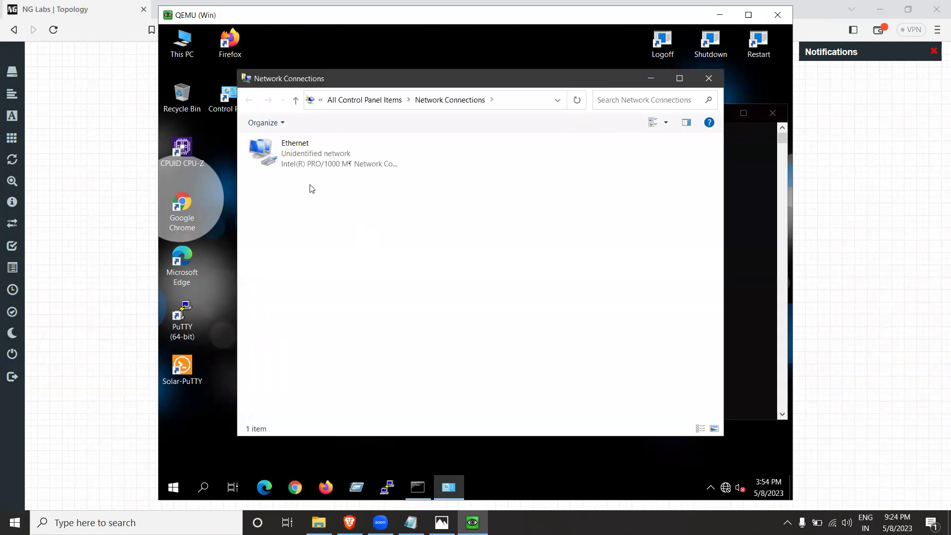
left_click(307, 165)
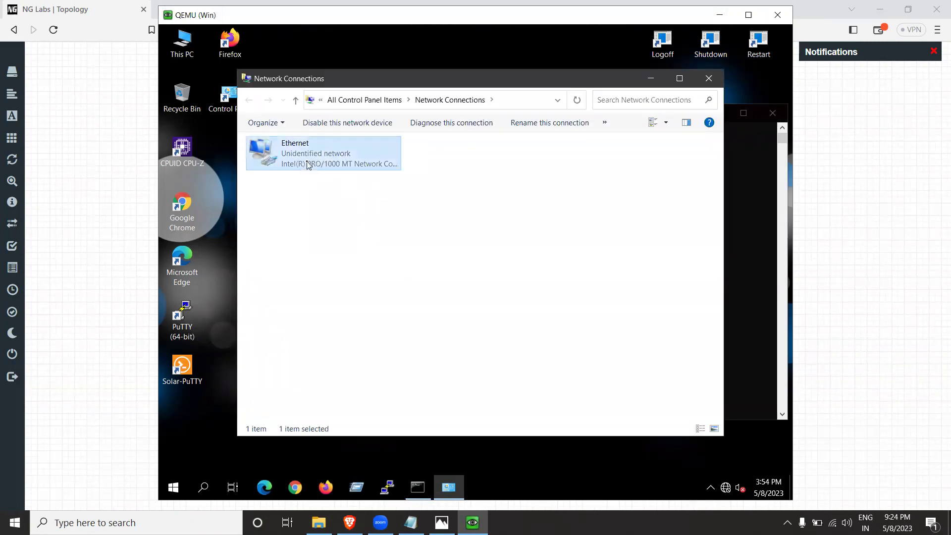
double_click(307, 165)
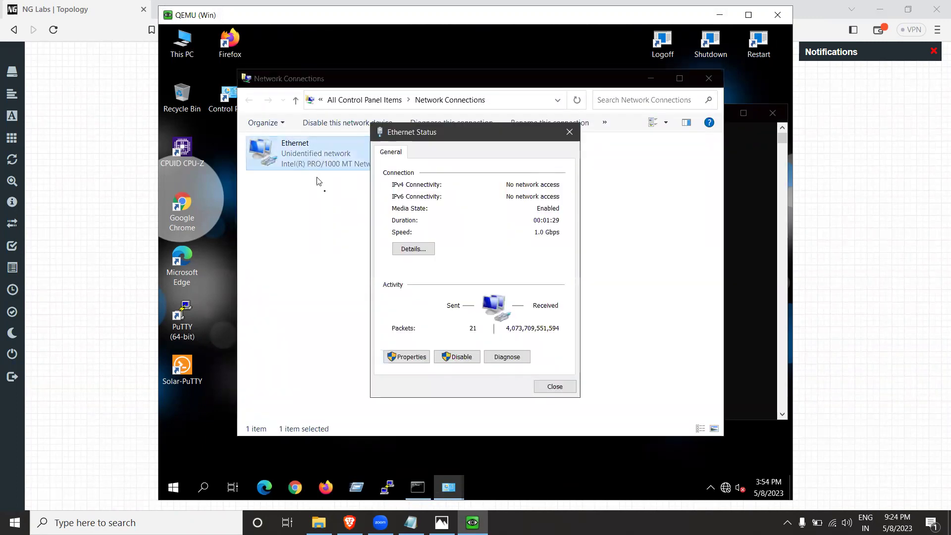
left_click(401, 357)
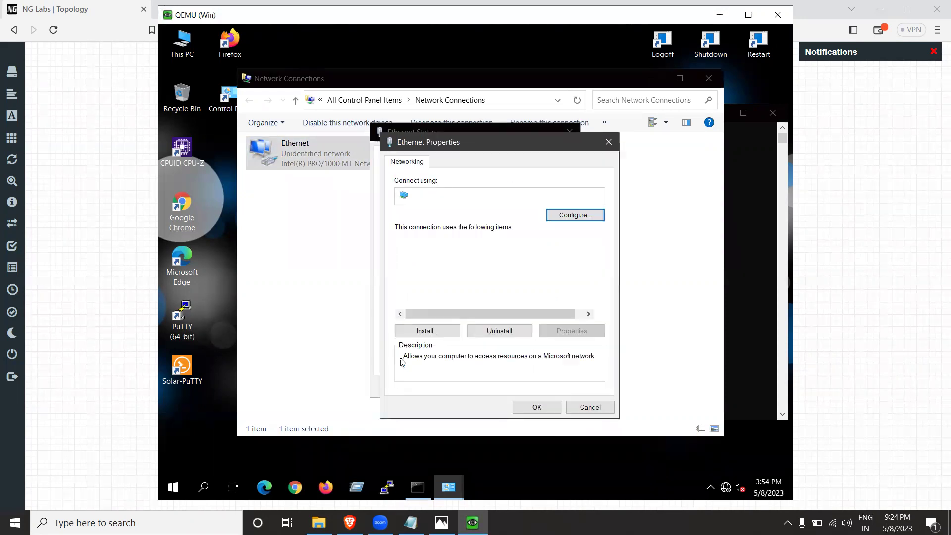
double_click(466, 273)
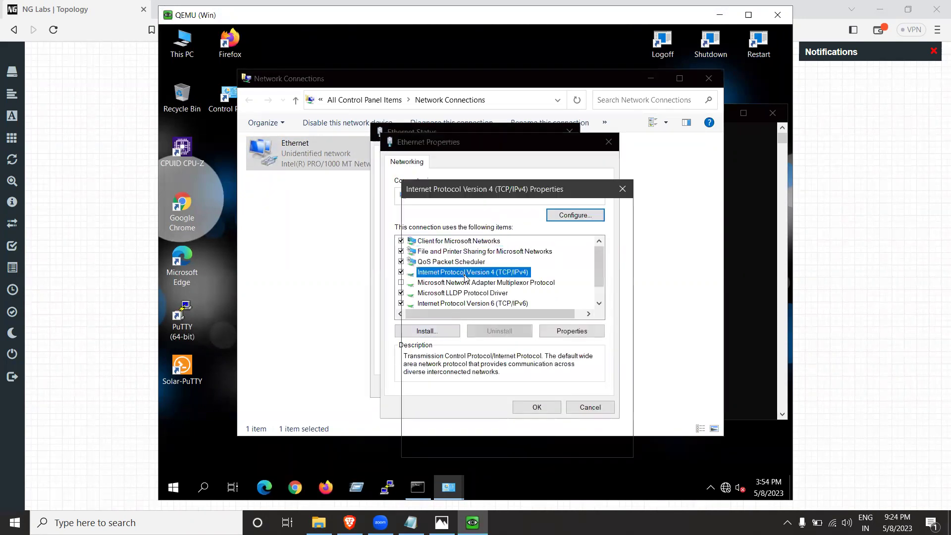
- Assign static IP 192.168.1.1 with mask 255.255.255.0, then close Network Connections
left_click(459, 279)
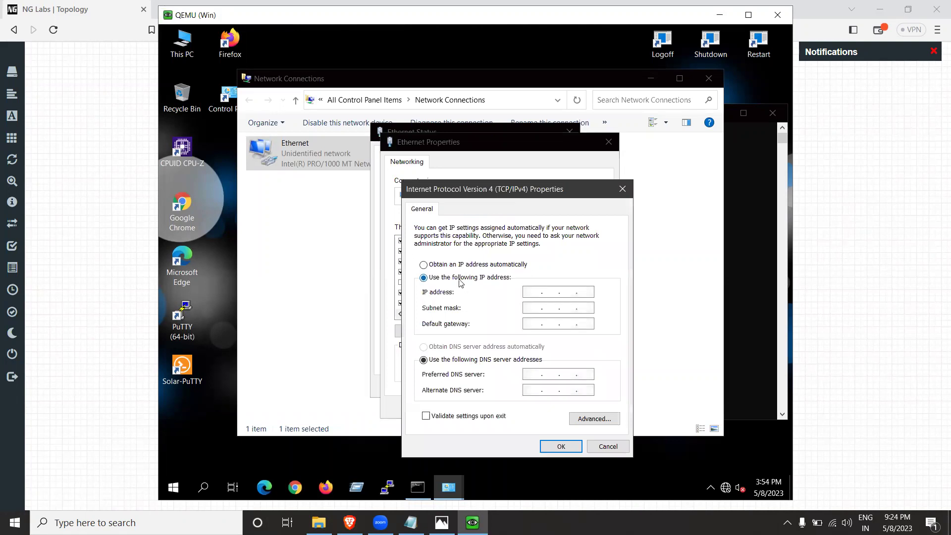
left_click(536, 293)
type("192.168.1.1")
left_click(533, 307)
left_click(561, 447)
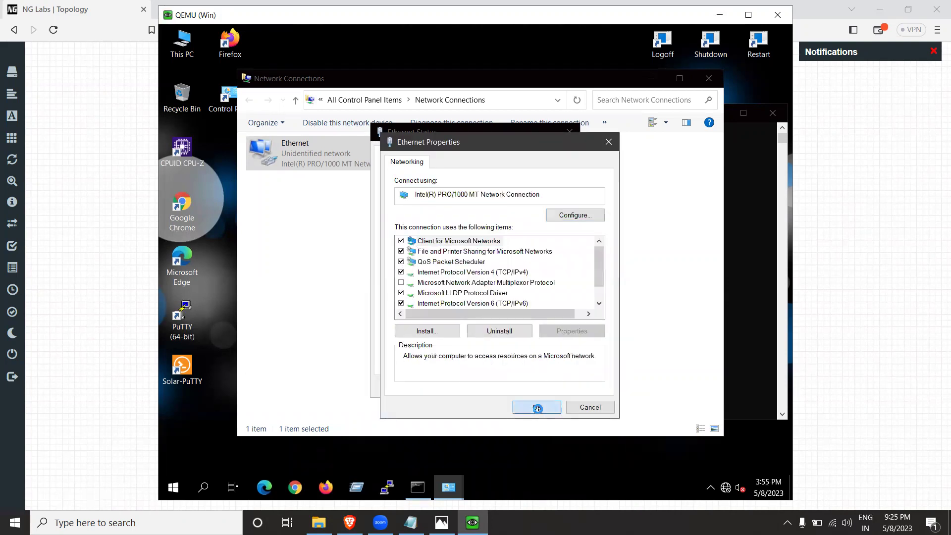
left_click(539, 407)
left_click(550, 387)
left_click(541, 357)
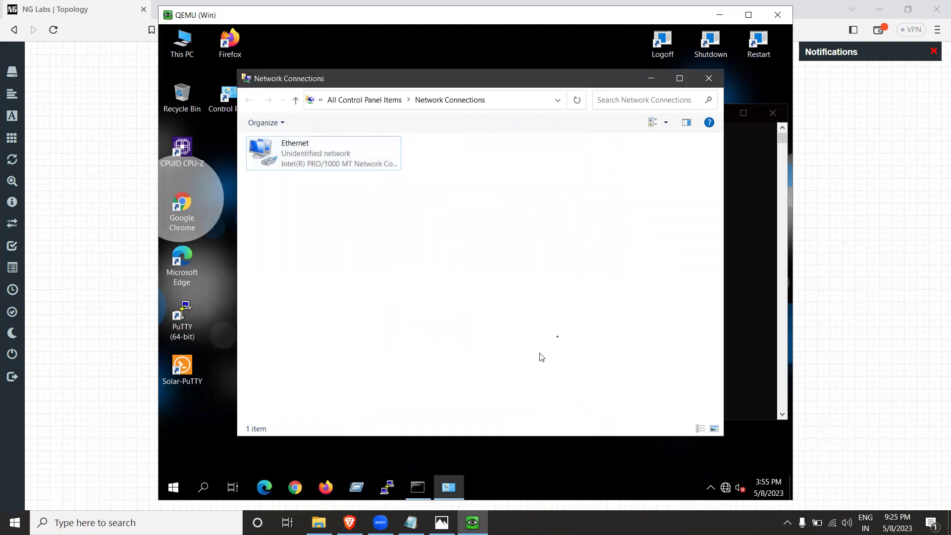
left_click(708, 78)
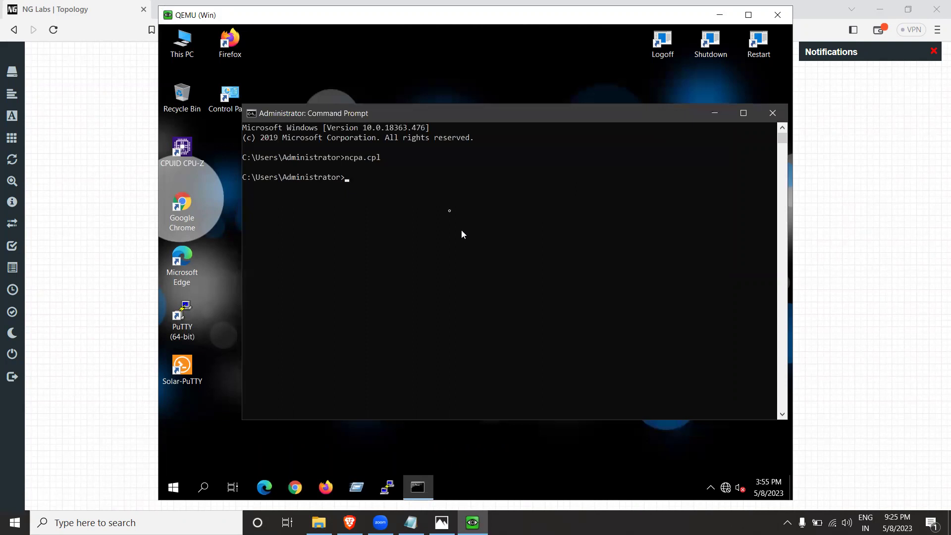
- Open the Windows 7 node's console and sign in with the account password copied from the notes
key("alt+Tab")
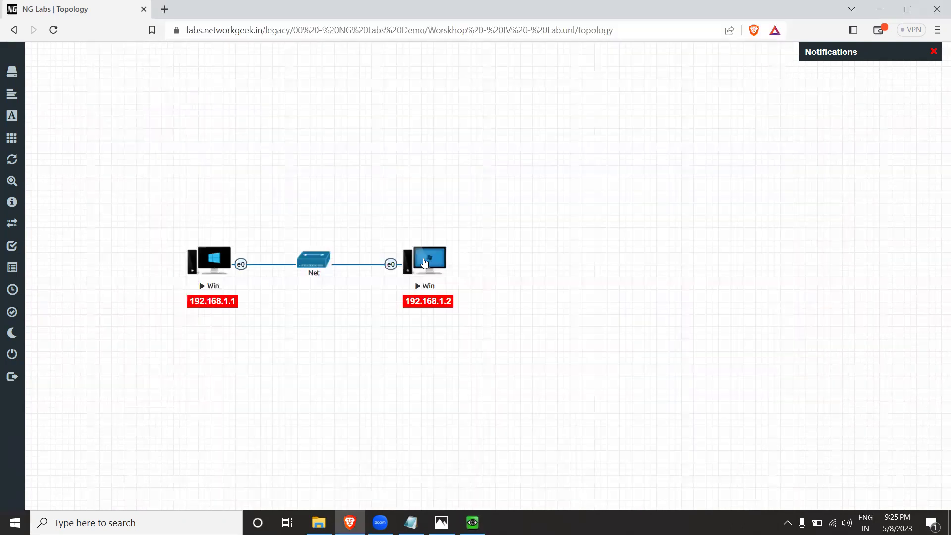
left_click(424, 261)
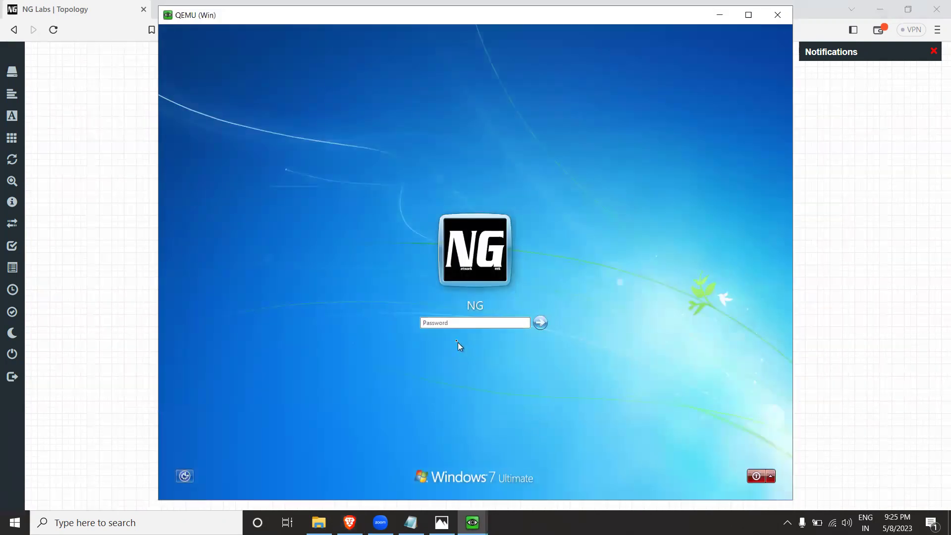
left_click(450, 324)
key("alt+Tab")
key("alt+Tab")
key("alt+Tab")
key("alt+Tab")
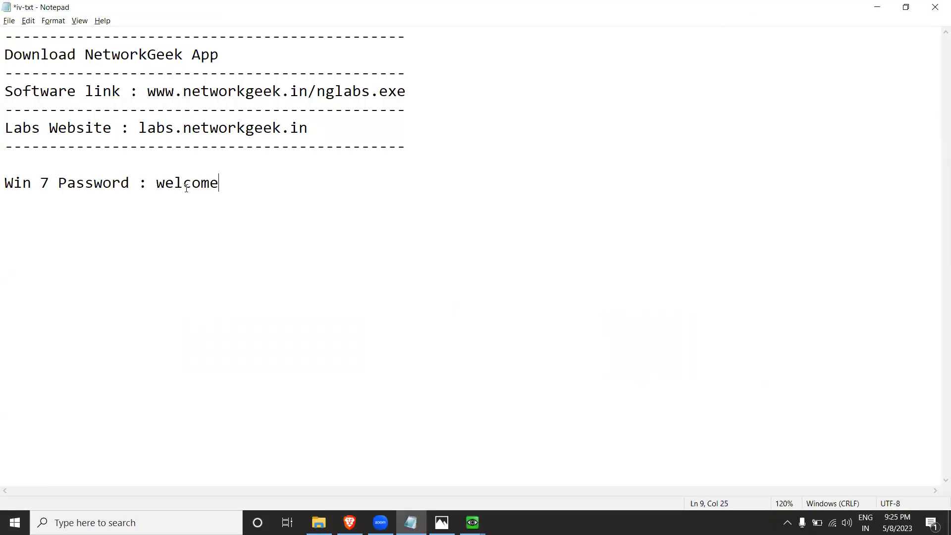
double_click(204, 183)
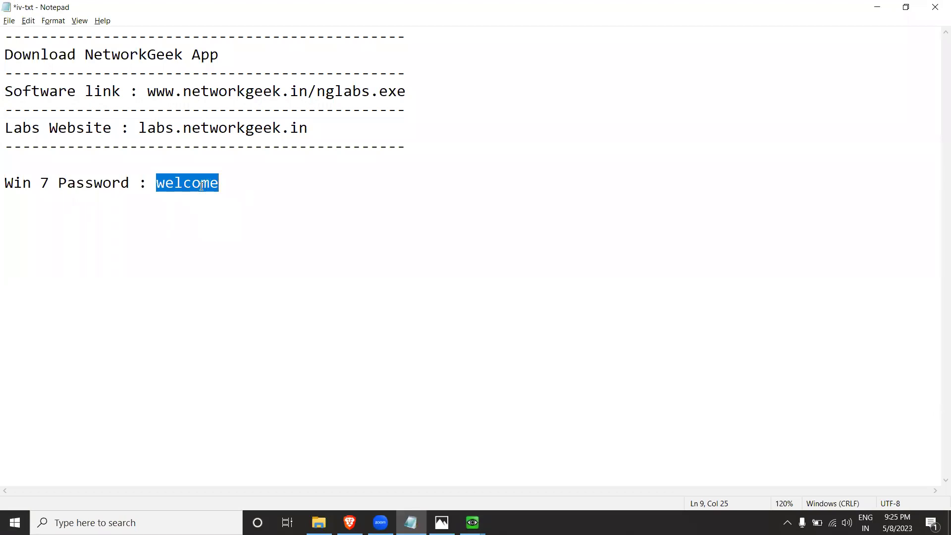
key("alt+Tab")
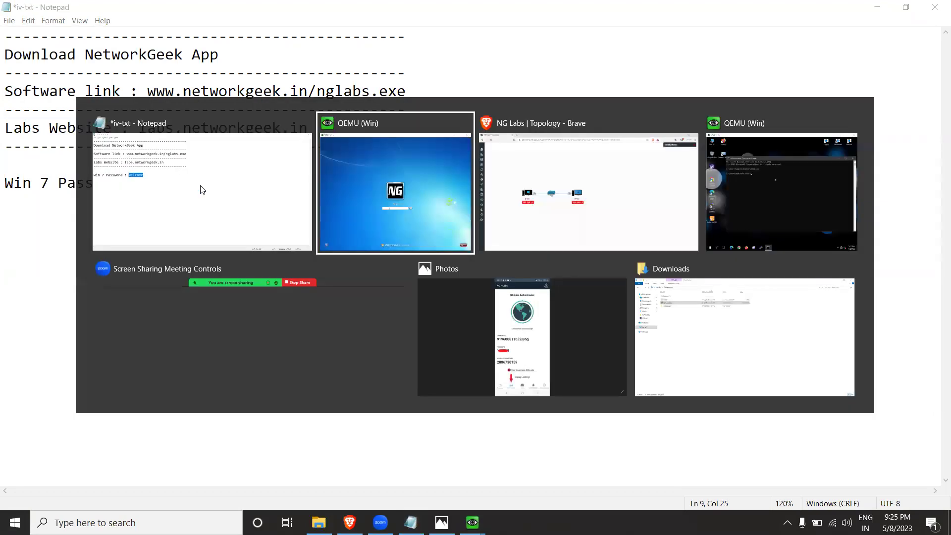
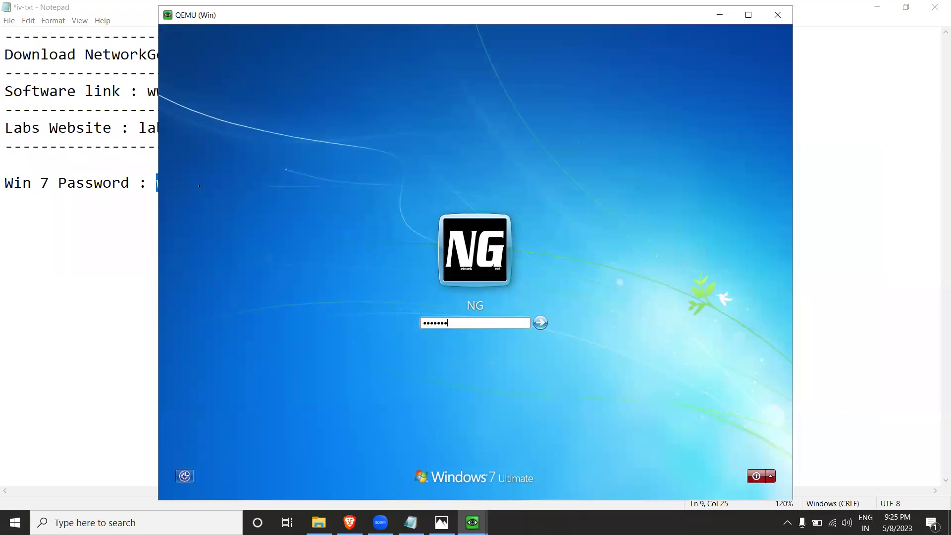
key("Return")
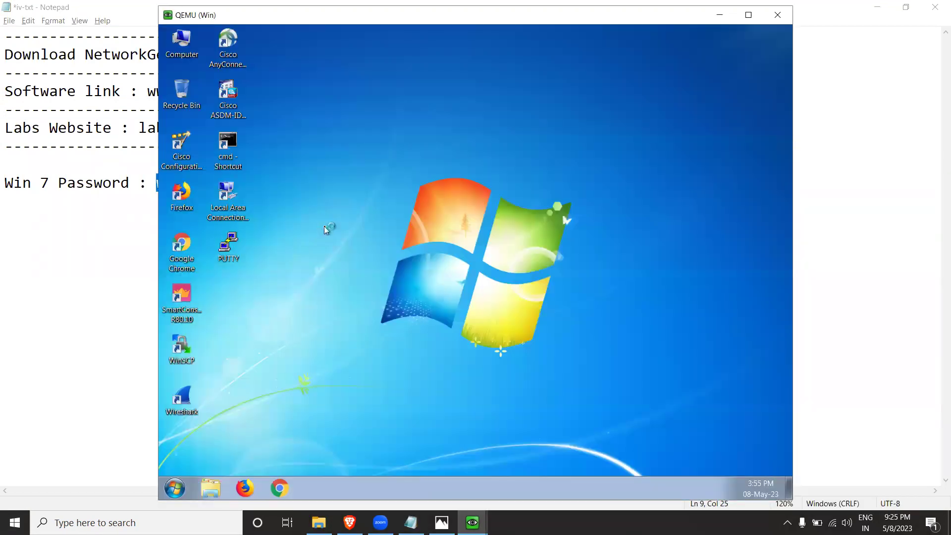
- Refresh the Windows 7 desktop and open Network Connections with ncpa.cpl
right_click(327, 227)
left_click(357, 264)
left_click(237, 166)
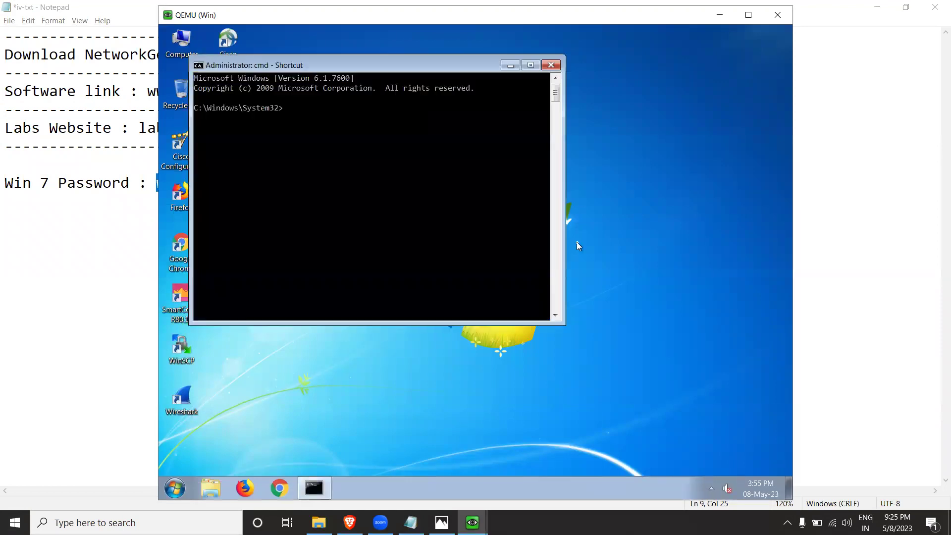
type("ncpa.cpl")
key("Return")
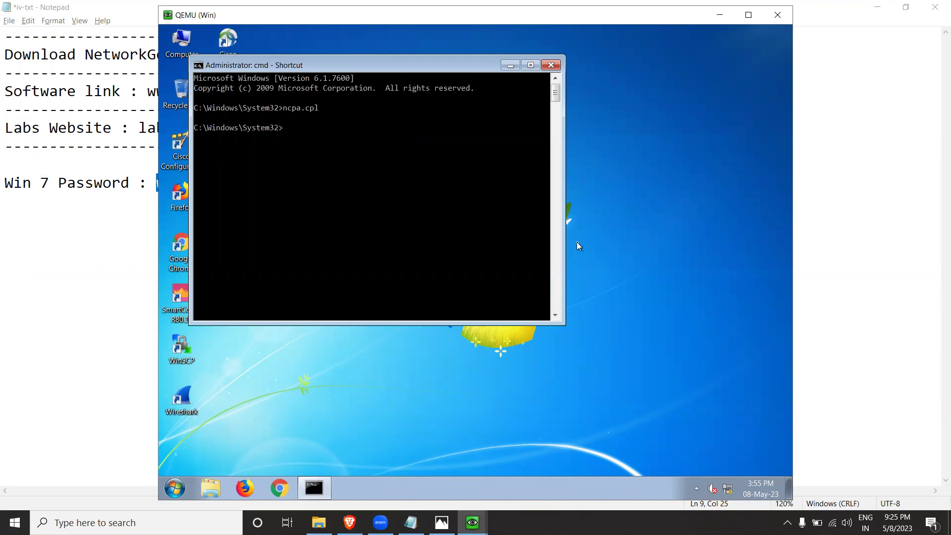
- Give Local Area Connection the static IP 192.168.1.2 with mask 255.255.255.0
double_click(334, 164)
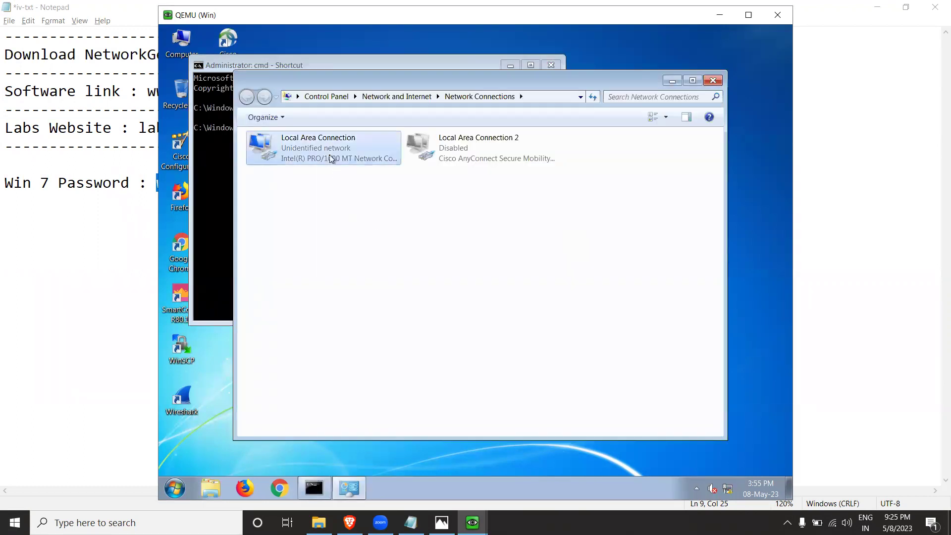
left_click(405, 357)
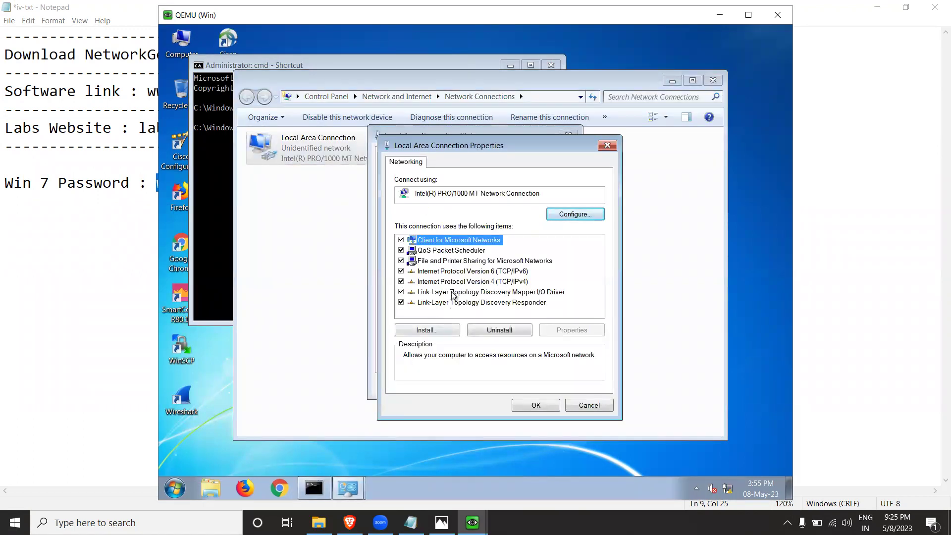
double_click(455, 281)
left_click(453, 274)
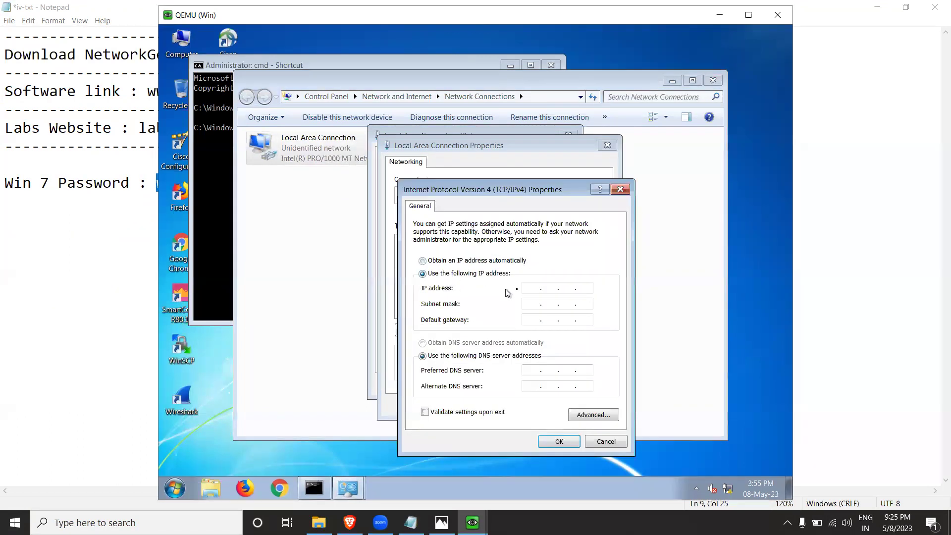
type("192 . 168 . 1 . 2")
key("Tab")
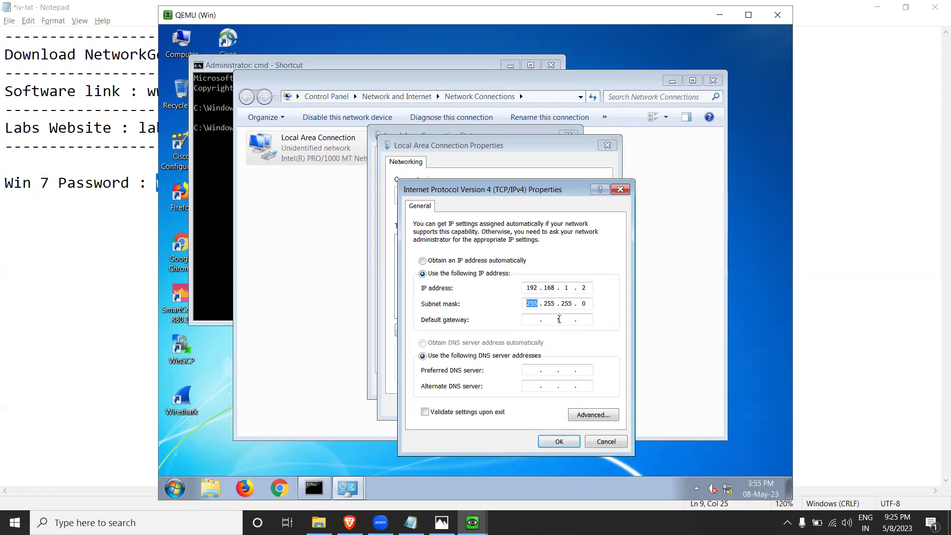
left_click(550, 441)
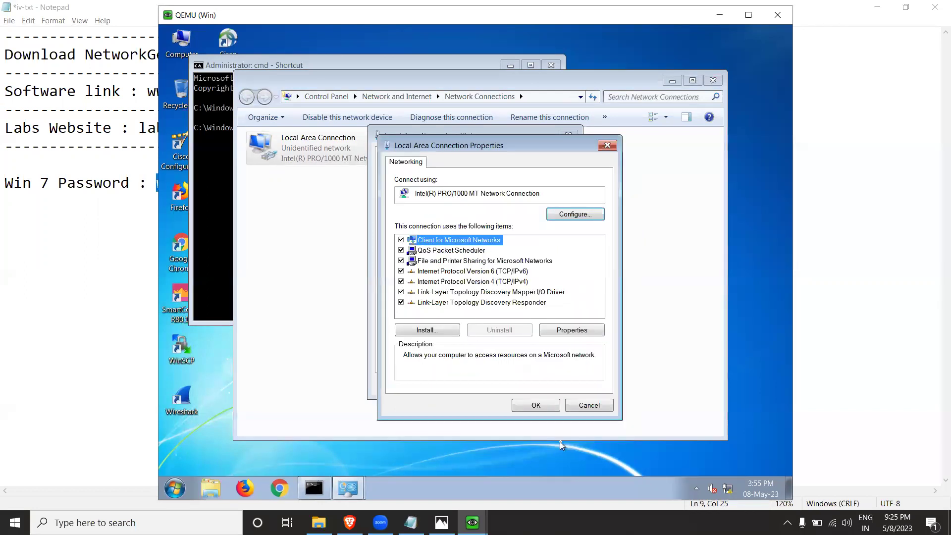
left_click(533, 411)
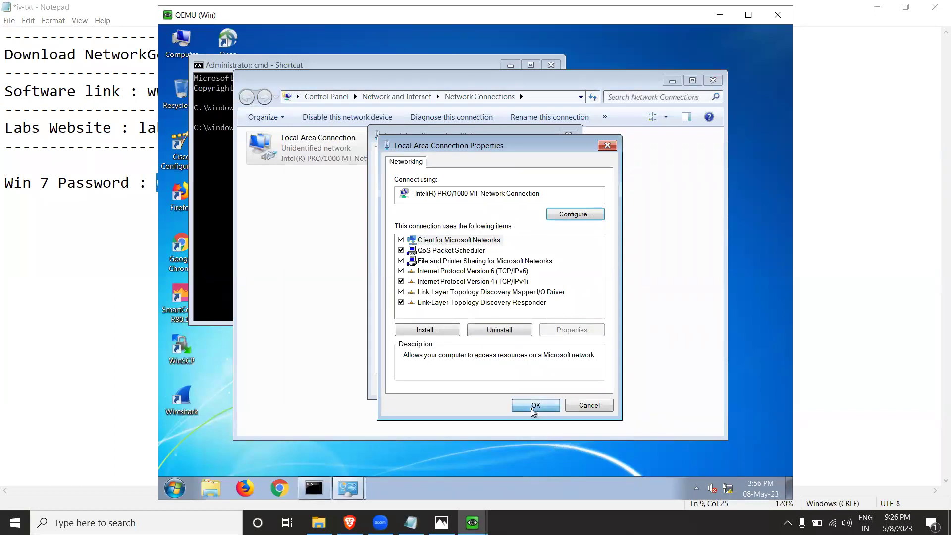
left_click(551, 385)
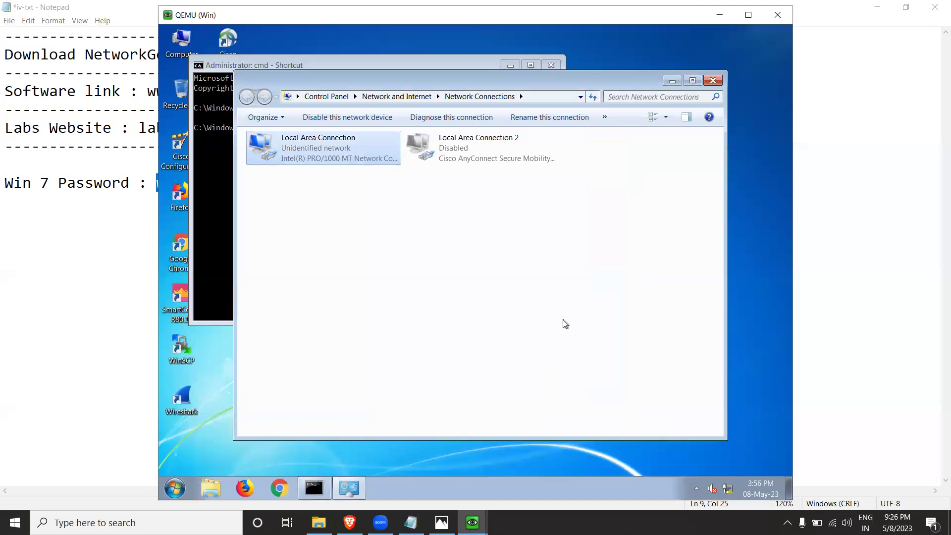
key("alt+Tab")
key("alt+Tab")
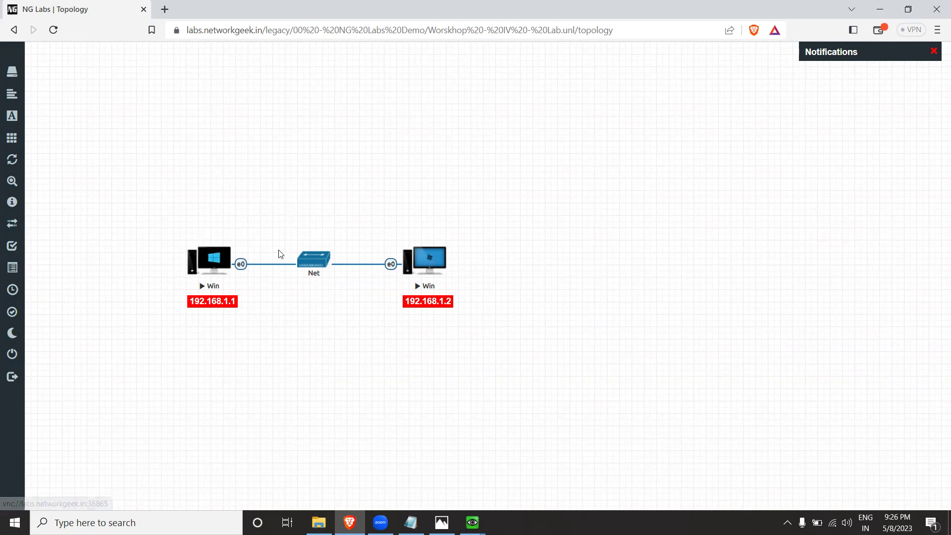
- Ping 192.168.1.2 from the Windows 10 command prompt, receiving 4 of 4 replies
key("alt+Tab")
key("alt+Tab")
key("alt+Tab")
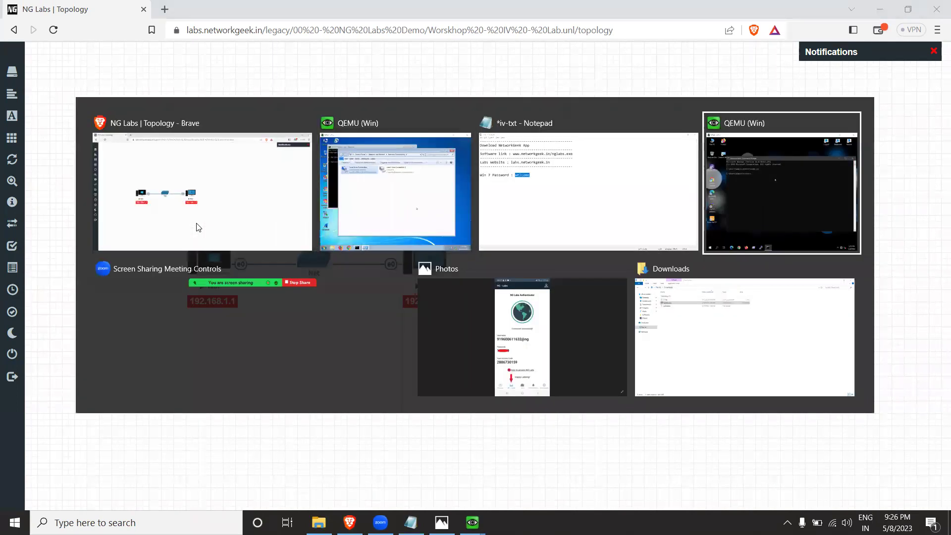
left_click(396, 238)
type("ping 192.168.1.2")
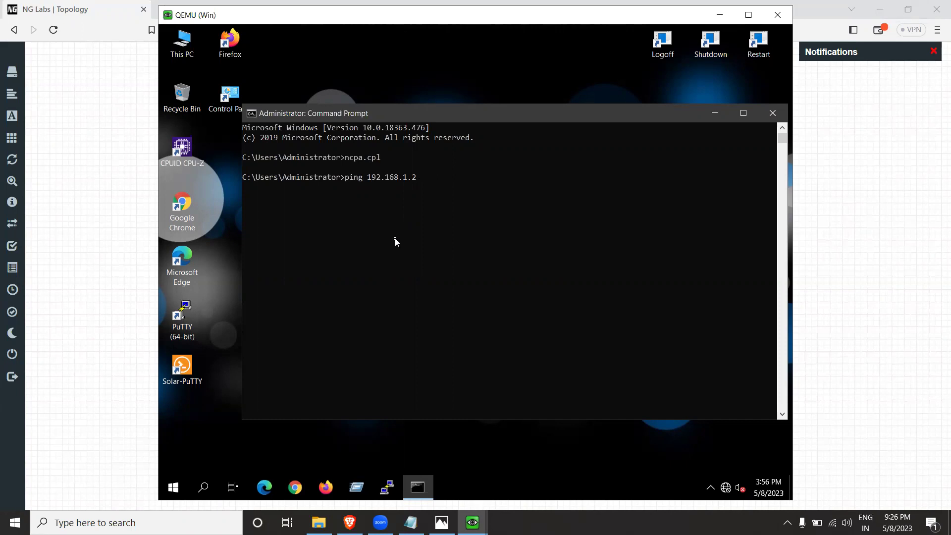
key("Return")
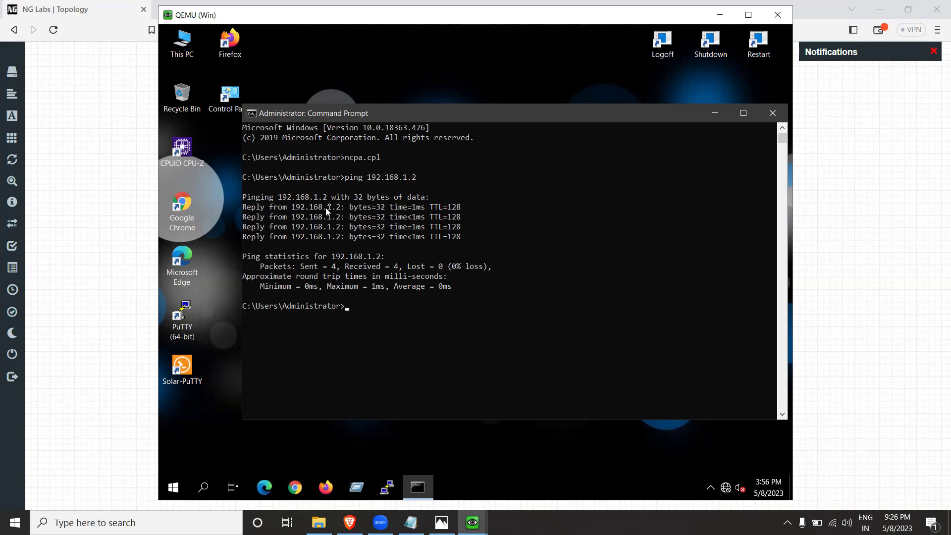
left_click(114, 196)
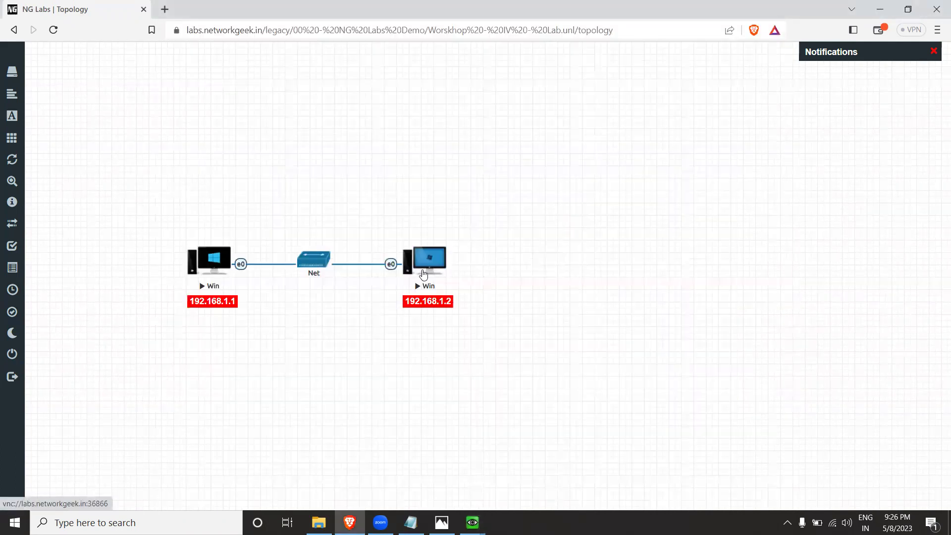
key("alt+Tab")
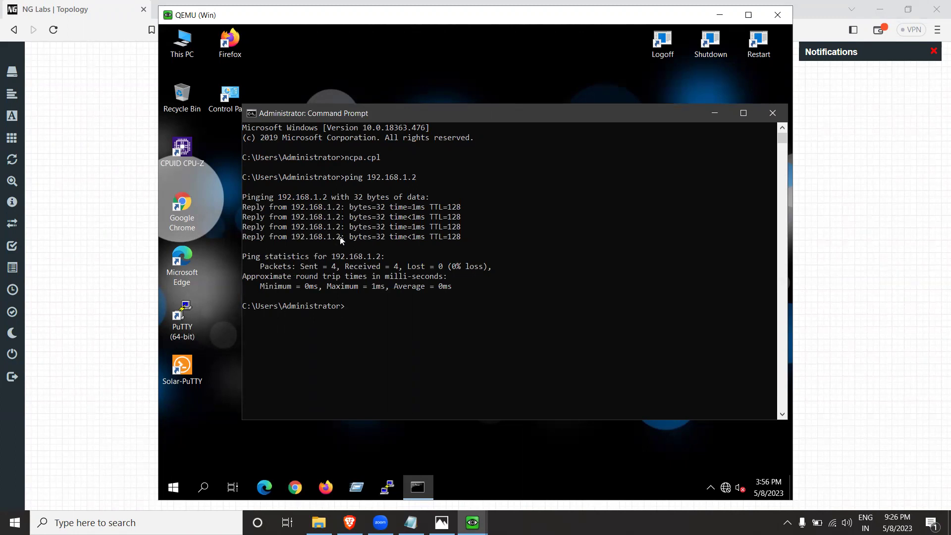
- Close the command prompt and create a desktop folder named 'movies'
left_click(772, 116)
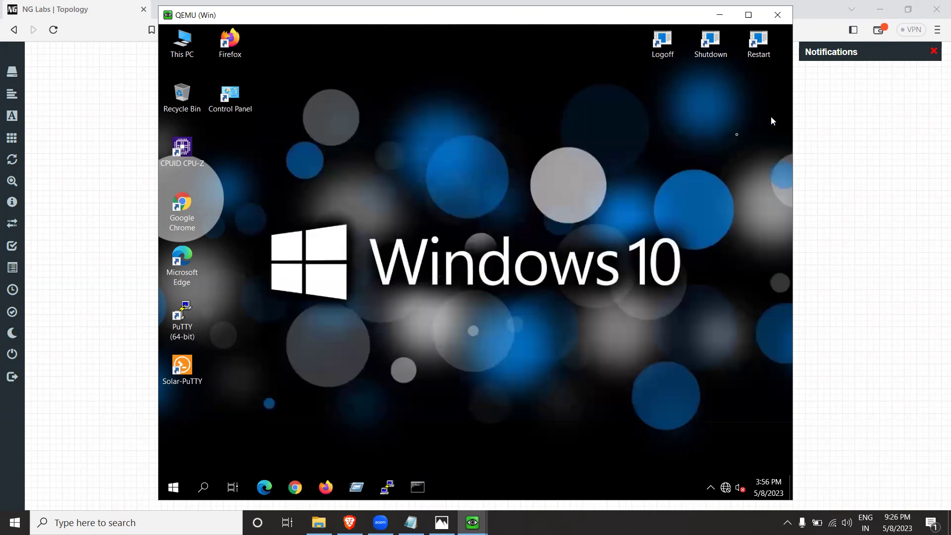
right_click(328, 178)
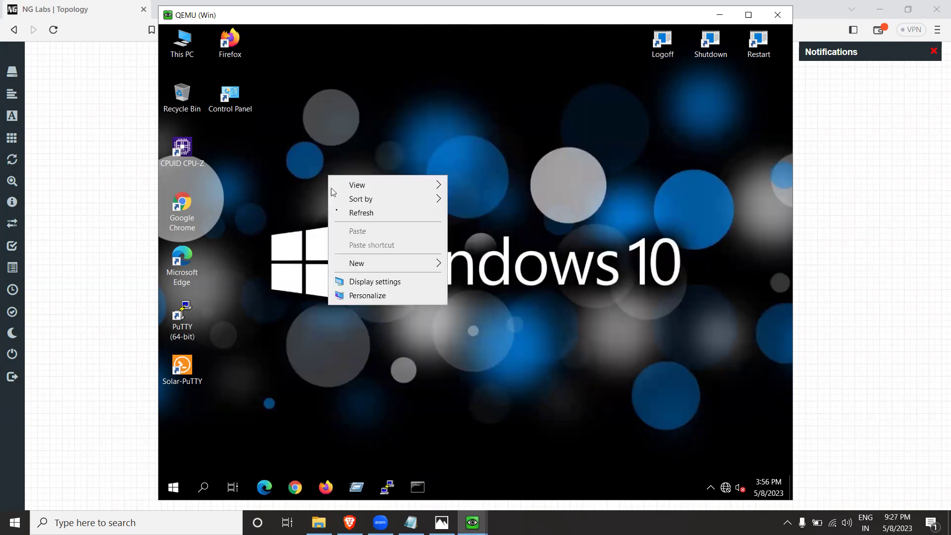
mouse_move(390, 267)
left_click(474, 265)
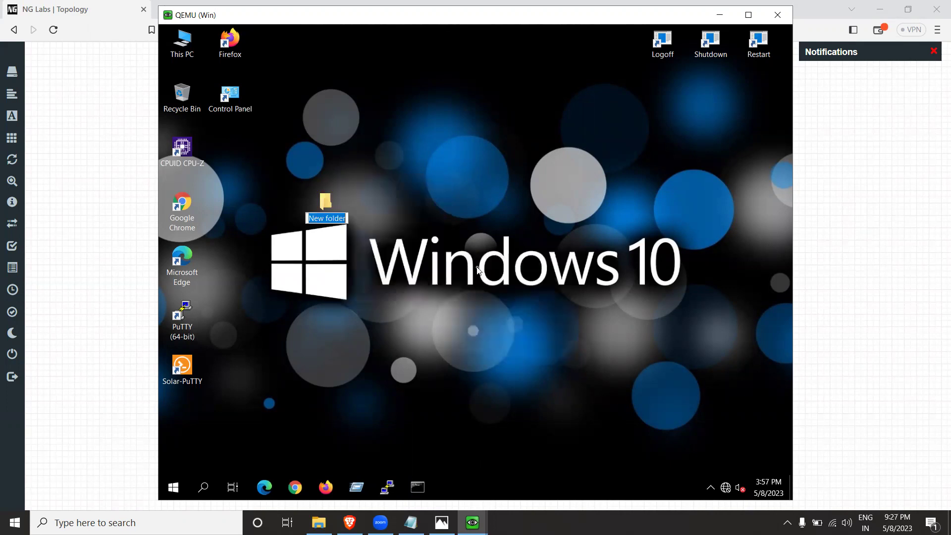
type("movide")
key("BackSpace")
key("BackSpace")
type("es")
key("Return")
key("Return")
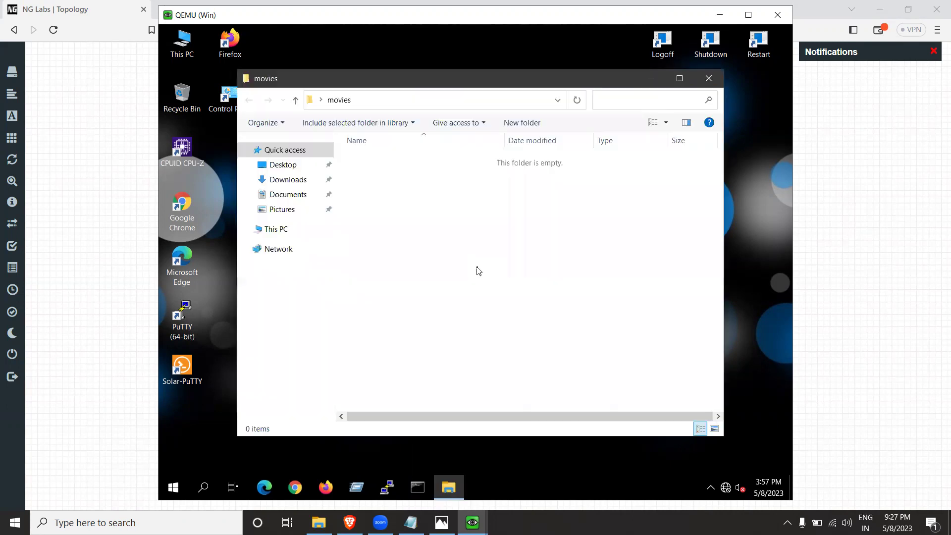
- Inside movies, create a text file renamed to movies.mp4 and paste copies of it
right_click(447, 236)
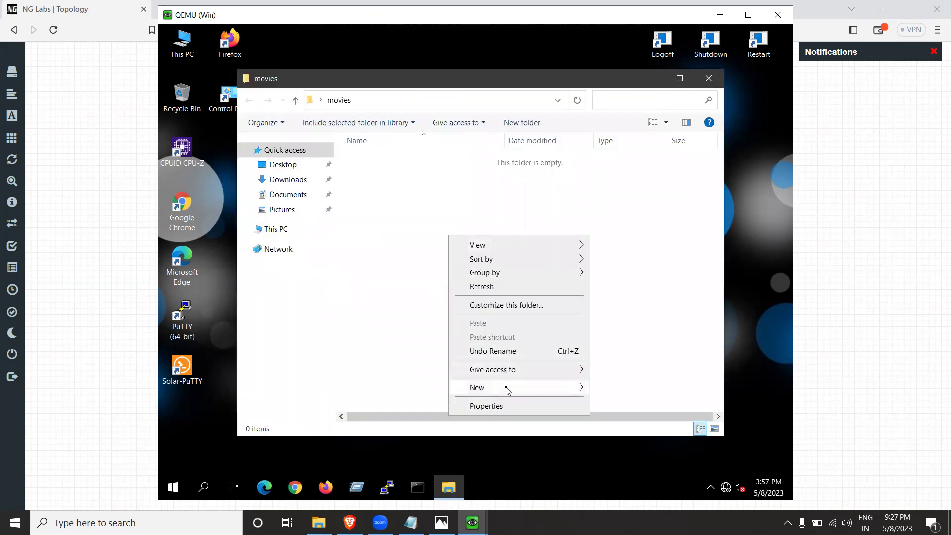
mouse_move(507, 389)
left_click(618, 463)
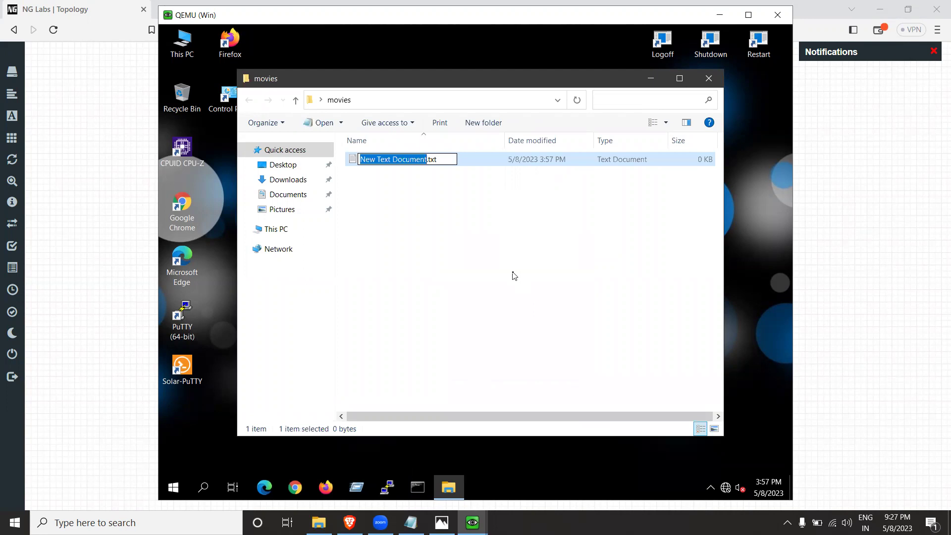
type("movies")
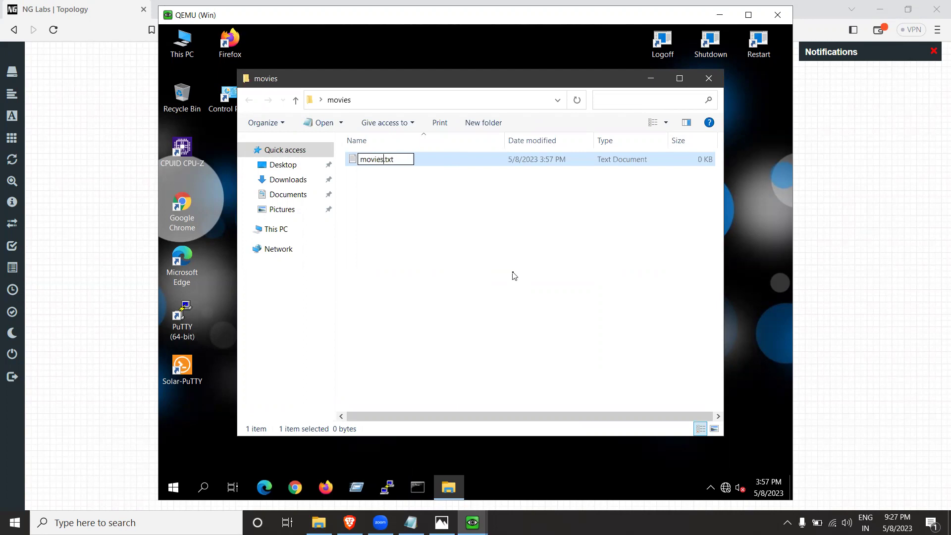
key("Delete")
key("Delete")
key("Delete")
type("mp4")
key("Return")
key("Return")
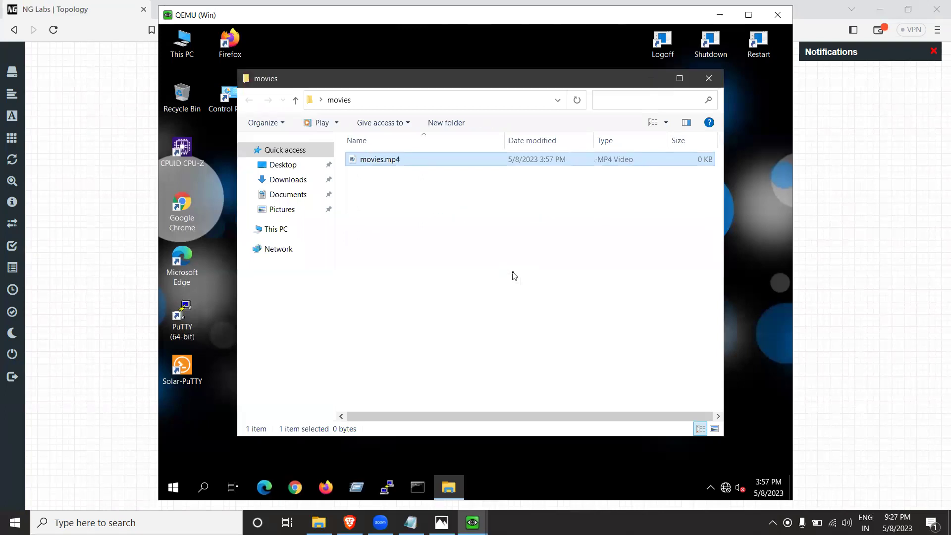
key("ctrl+v")
key("ctrl+v")
key("ctrl+v")
key("ctrl+v")
key("ctrl+v")
key("ctrl+v")
key("ctrl+v")
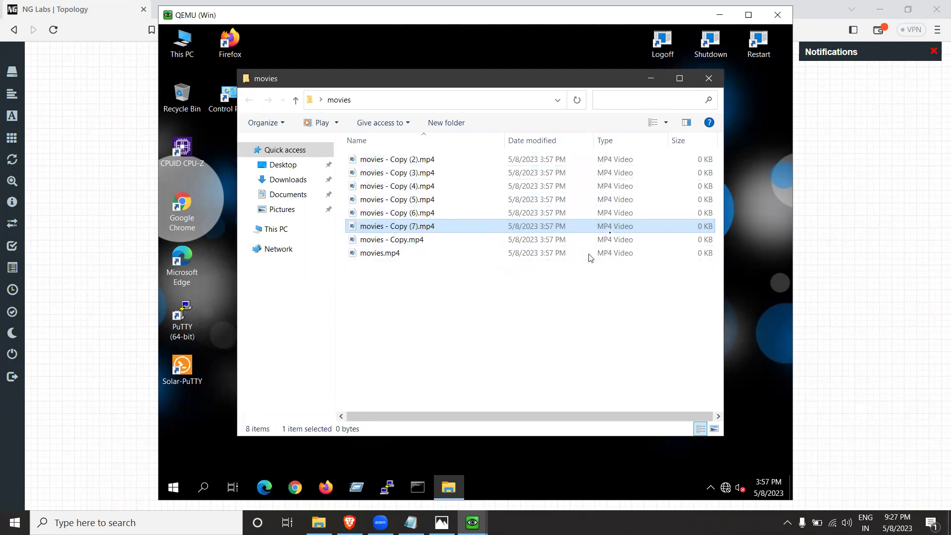
- Move the movies folder to the desktop's upper left and start sharing it from Properties
left_click(708, 78)
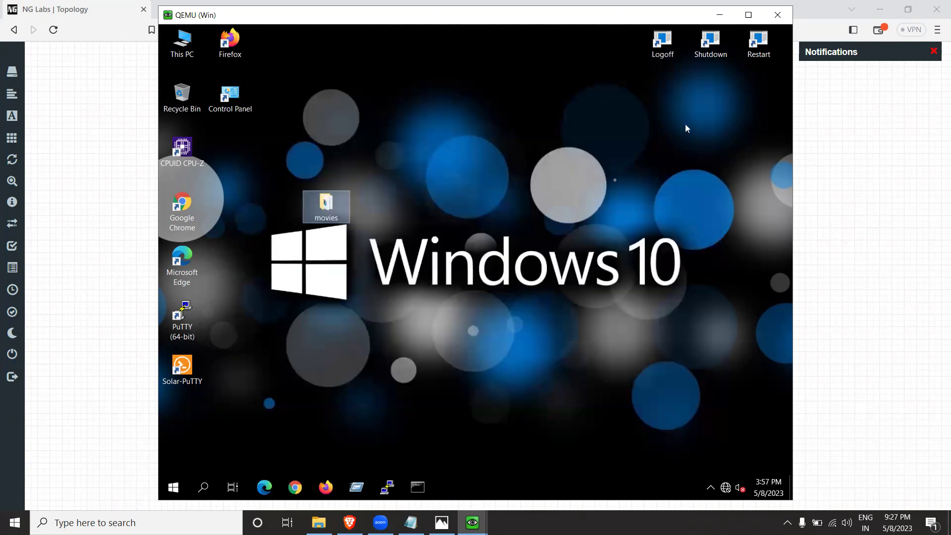
left_click_drag(320, 203, 233, 153)
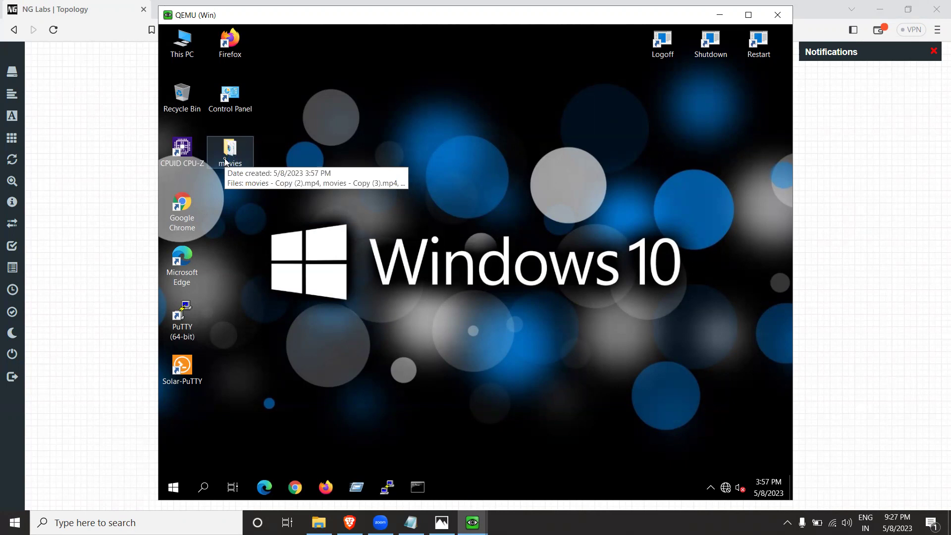
right_click(225, 162)
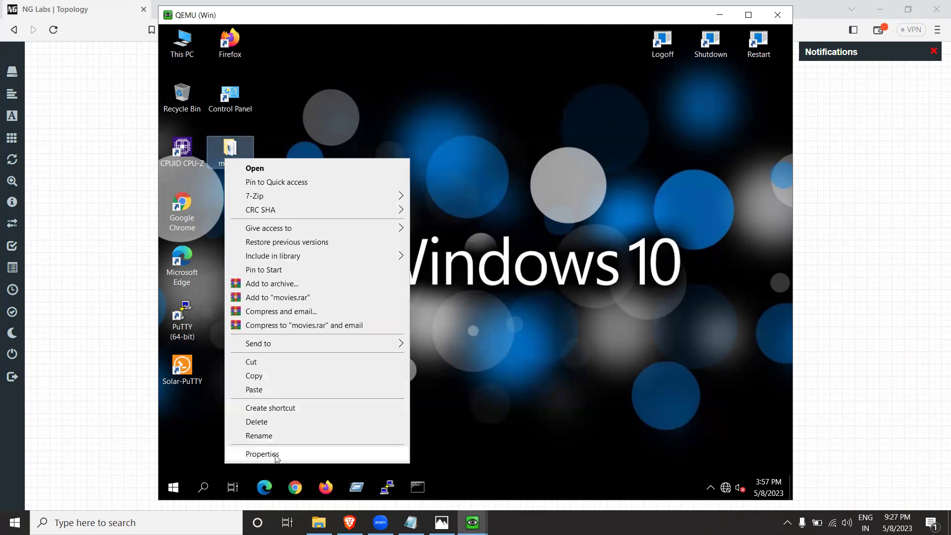
left_click(277, 454)
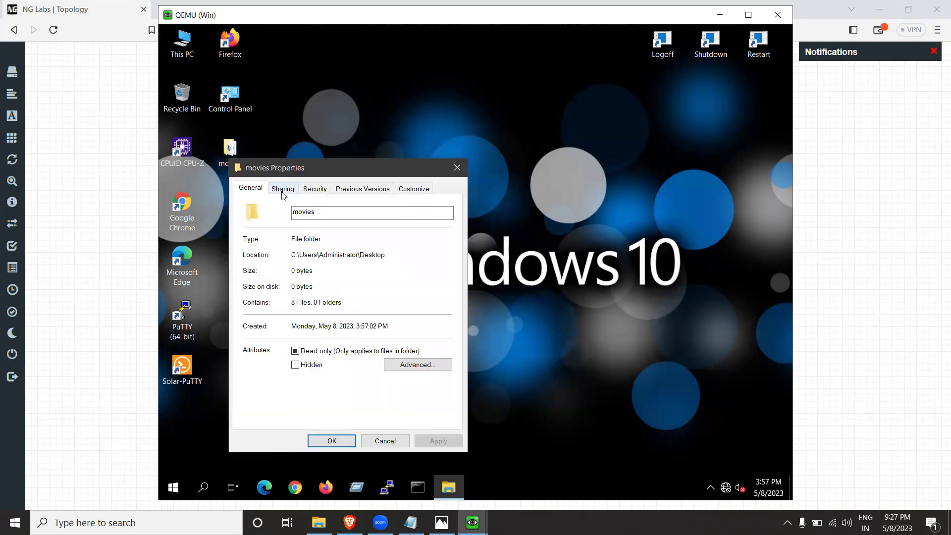
left_click(283, 191)
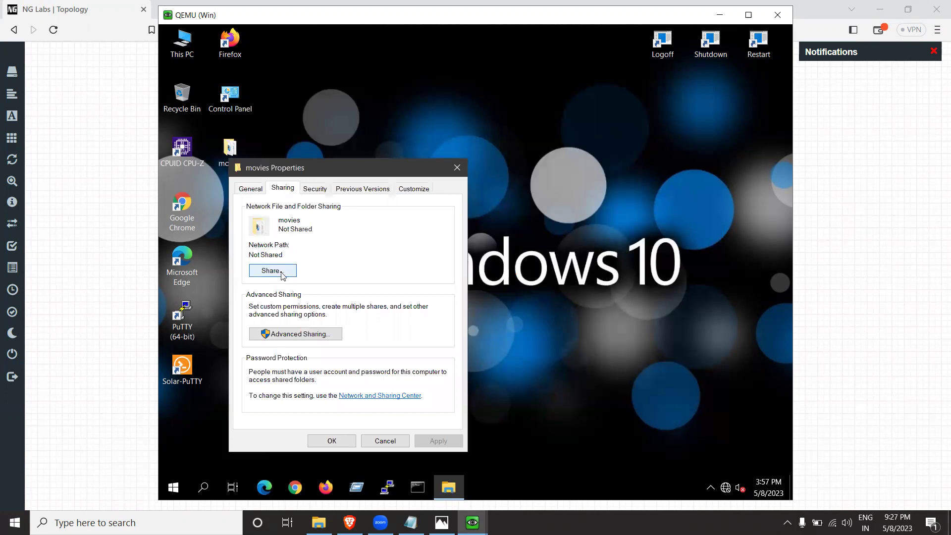
left_click(283, 275)
- Share movies with Everyone at Read level and turn on network discovery
left_click(430, 282)
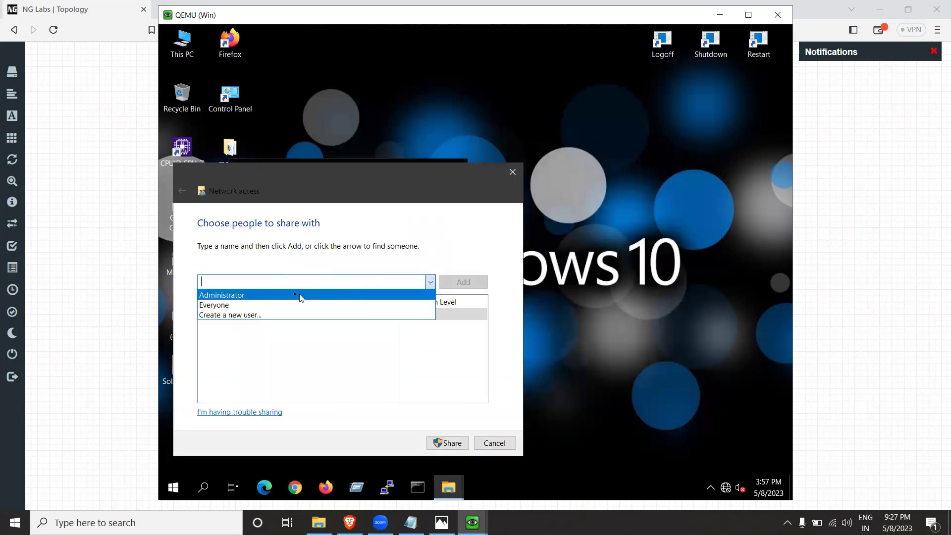
left_click(267, 305)
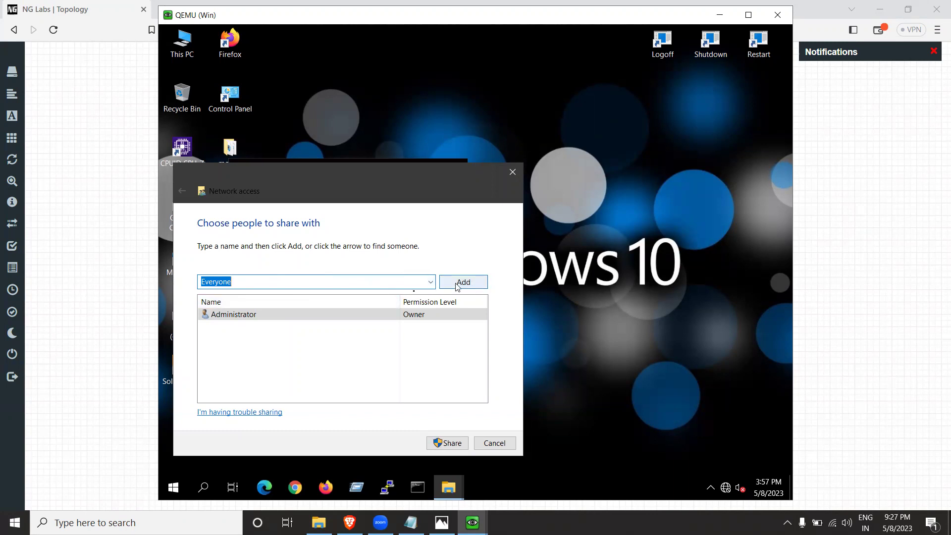
left_click(430, 281)
left_click(334, 305)
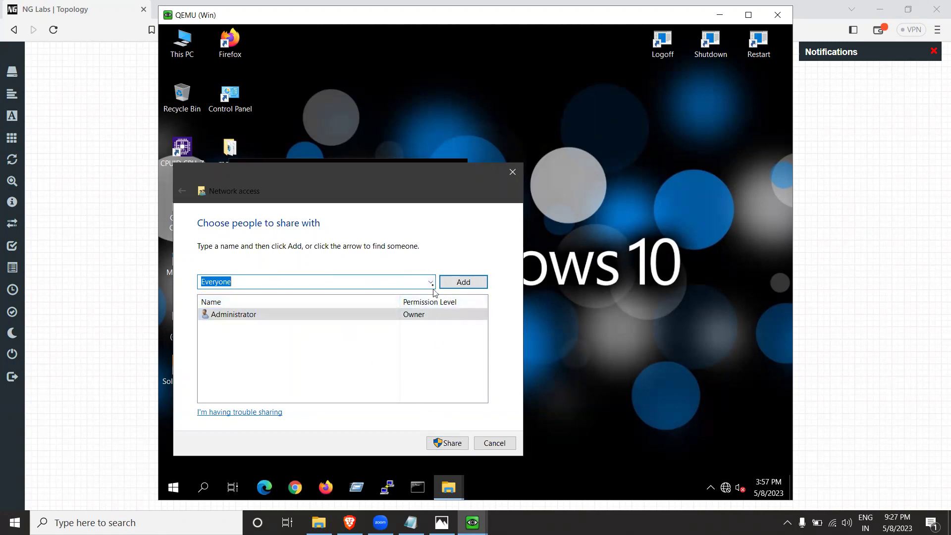
left_click(460, 286)
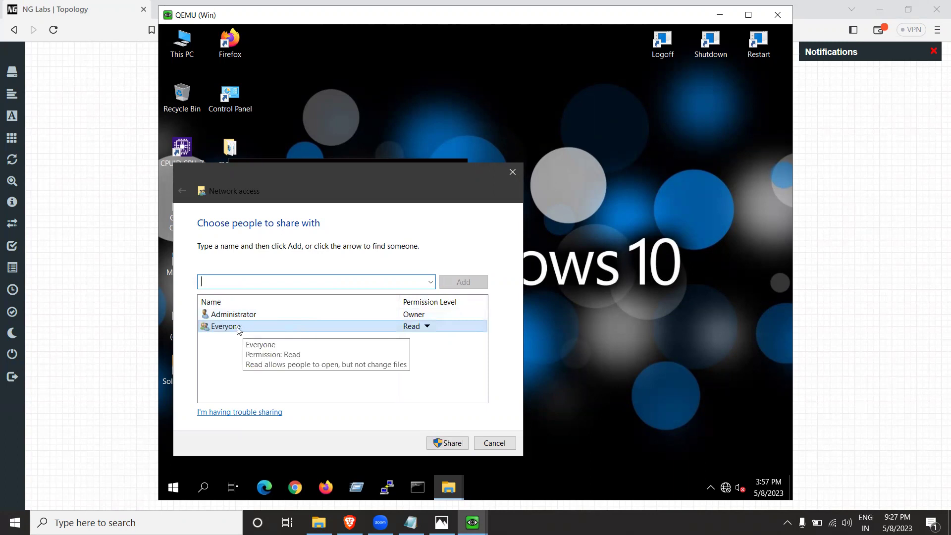
left_click(440, 443)
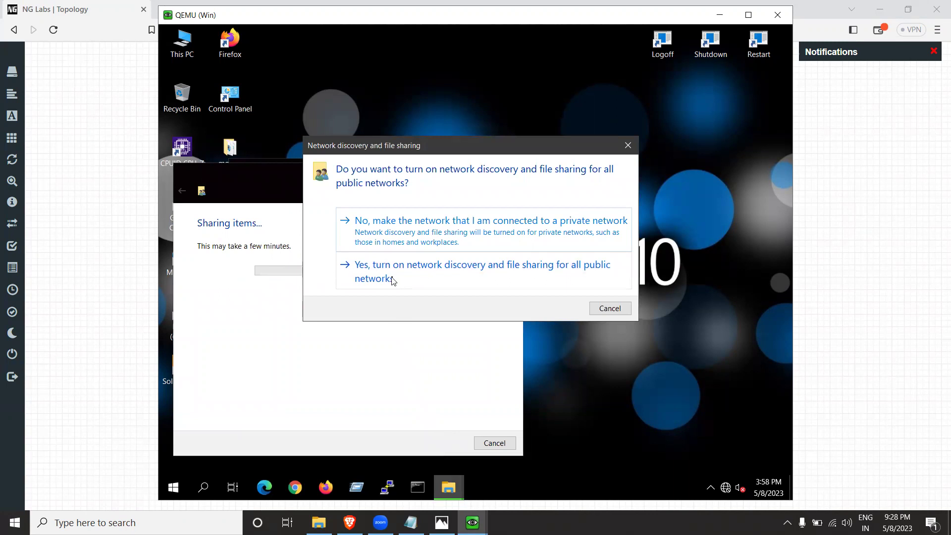
left_click(393, 281)
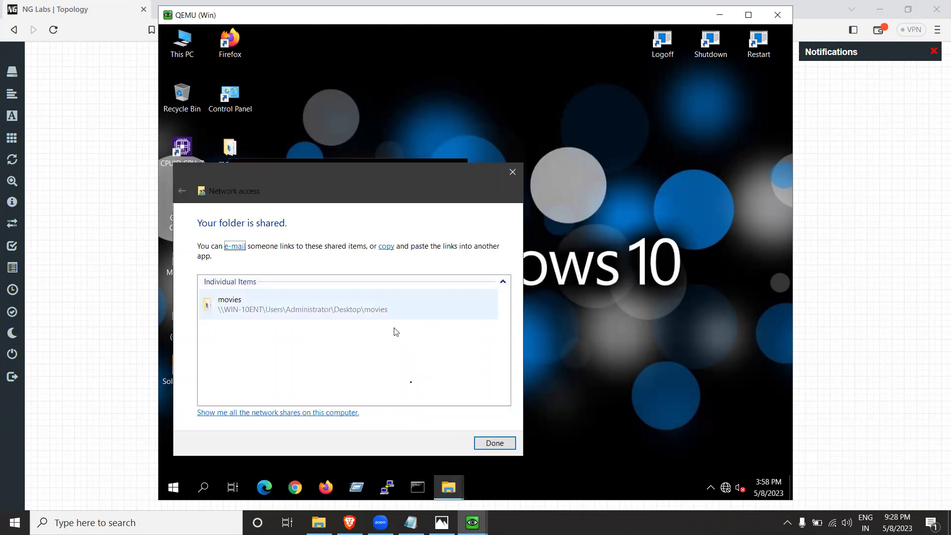
left_click(490, 444)
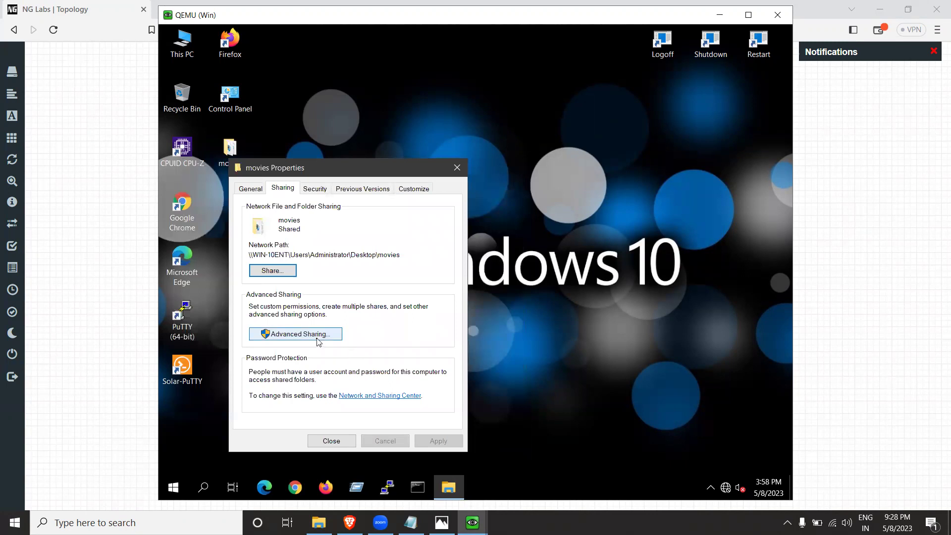
- Enable 'Share this folder' for movies in Advanced Sharing and close Properties
left_click(317, 338)
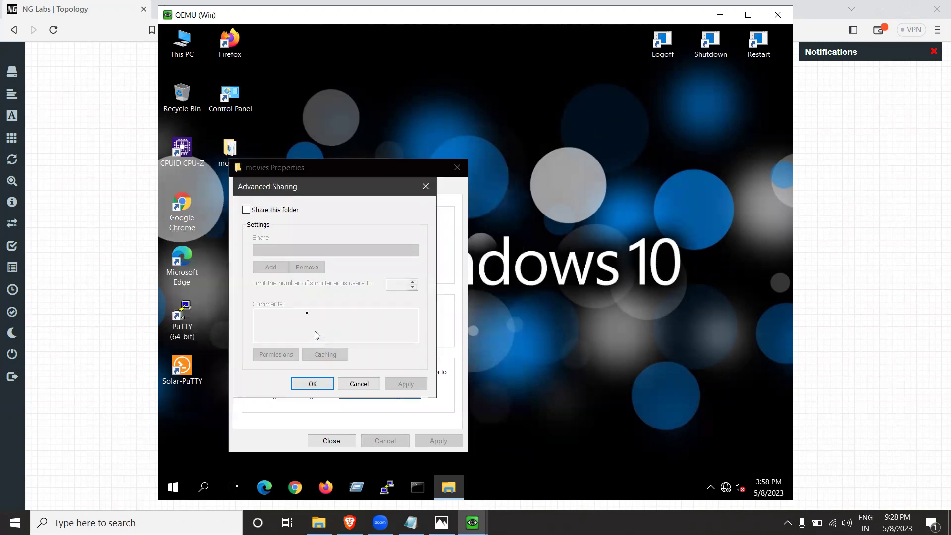
left_click(246, 211)
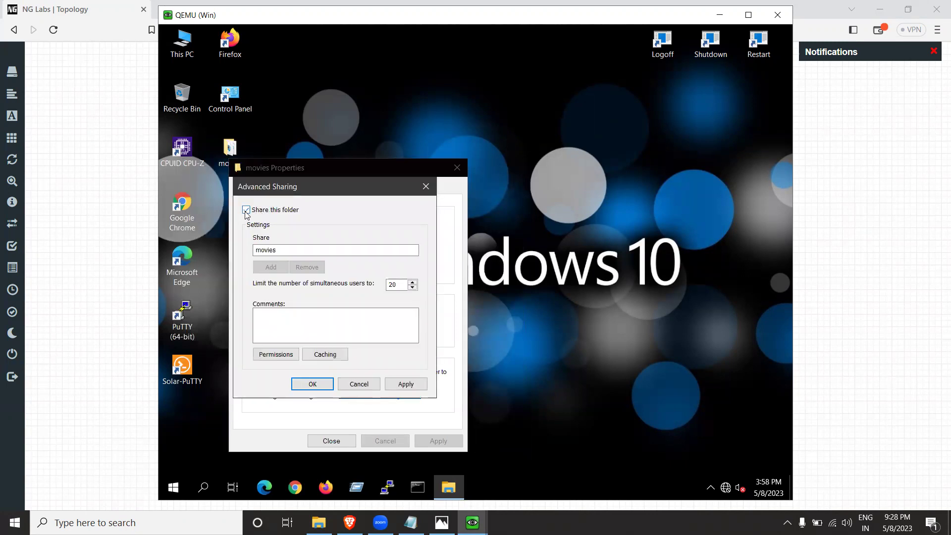
left_click(314, 384)
left_click(333, 442)
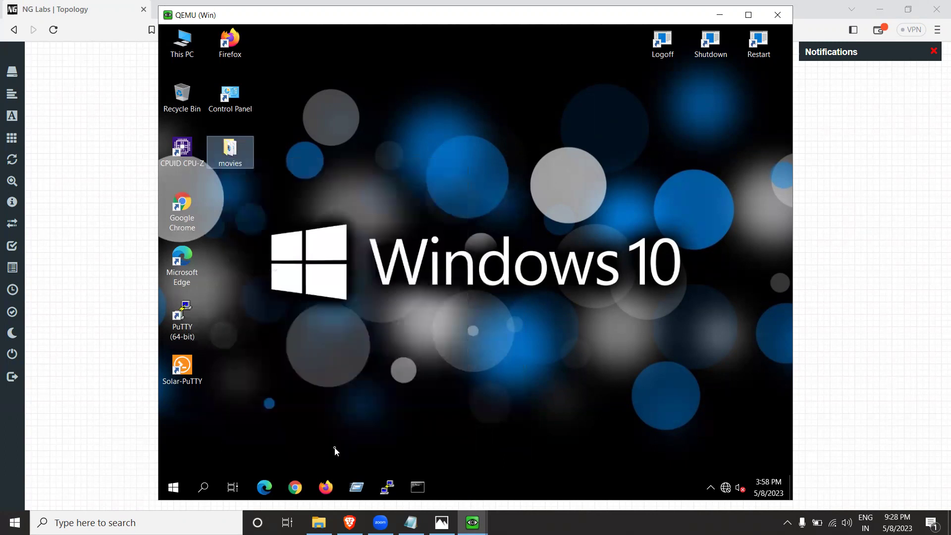
- Reopen the movies Sharing tab to verify the \\WIN-10ENT\movies share
right_click(230, 162)
left_click(299, 454)
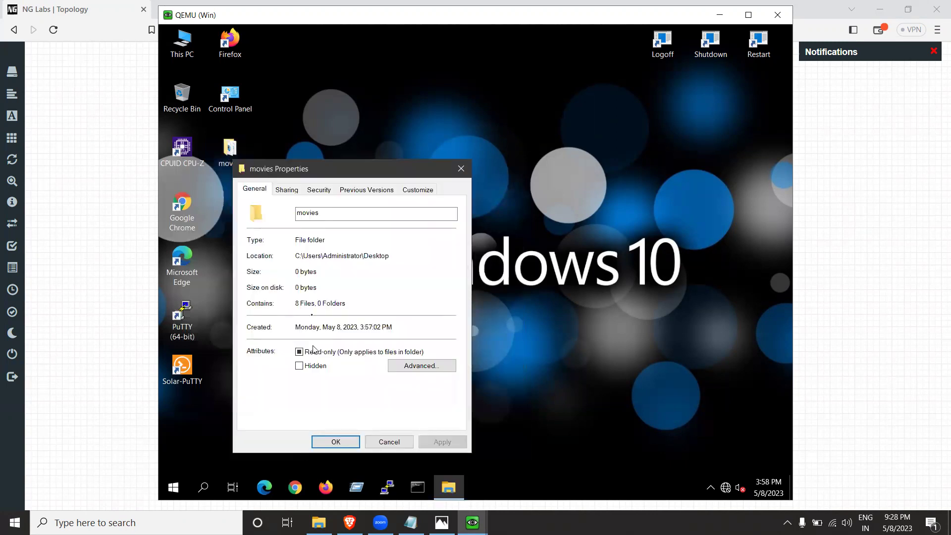
left_click(287, 191)
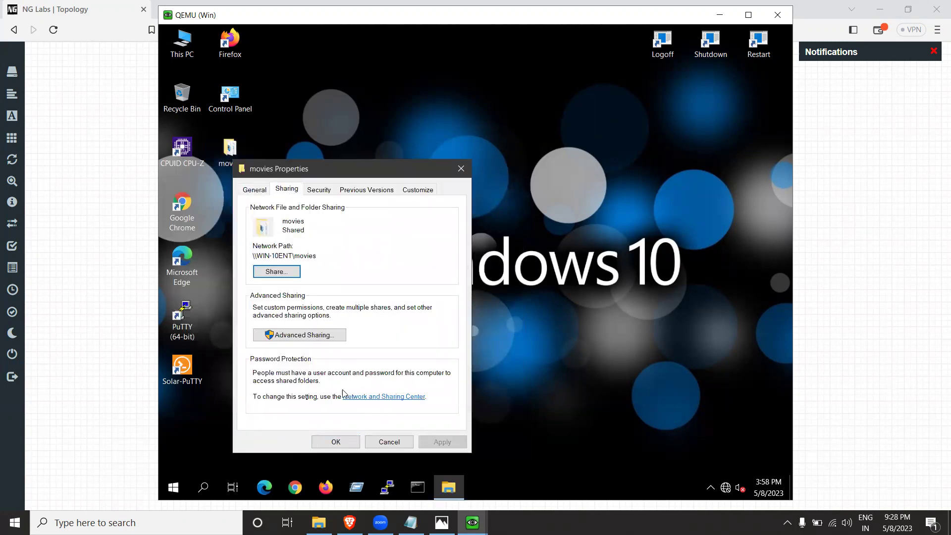
left_click(300, 335)
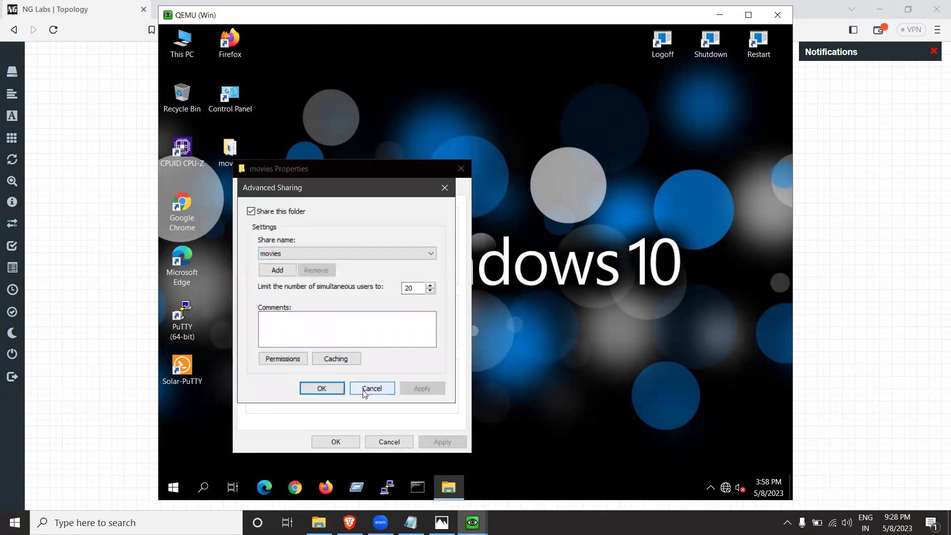
left_click(365, 391)
- Turn off password protected sharing under All Networks, save, and close movies Properties
left_click(385, 397)
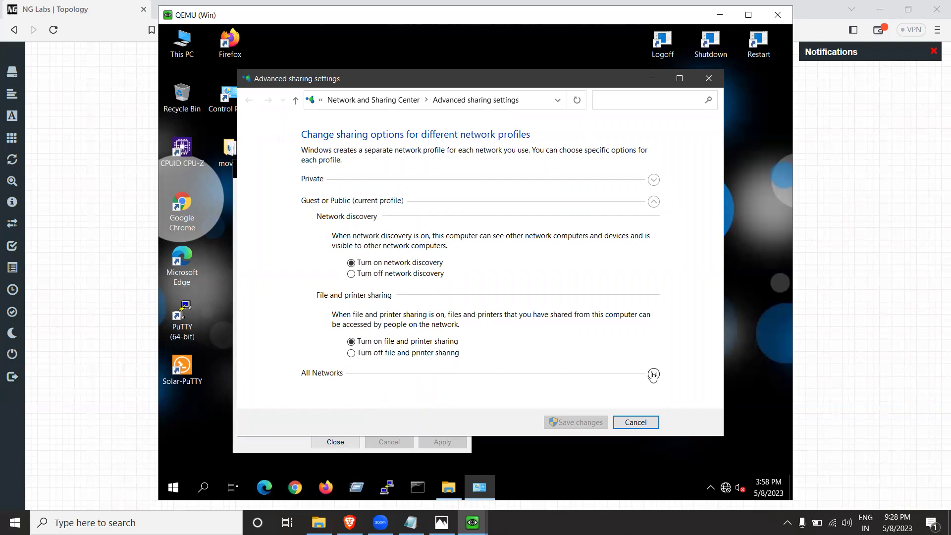
left_click(653, 375)
scroll(531, 262, "down", 2)
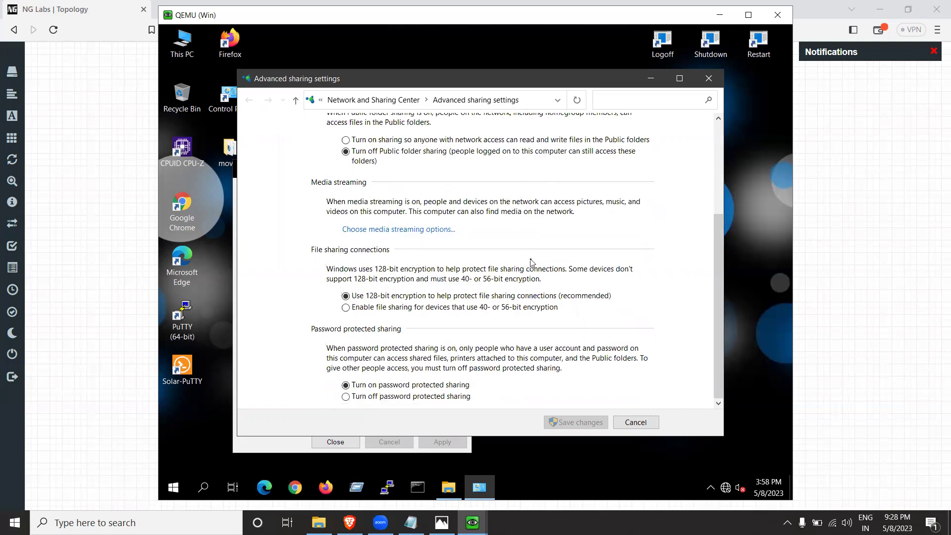
left_click(360, 398)
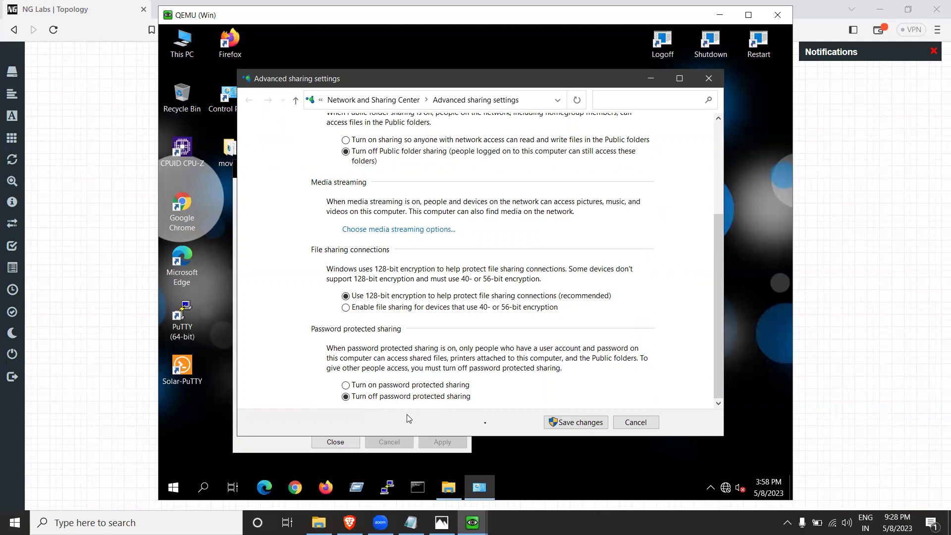
left_click(558, 422)
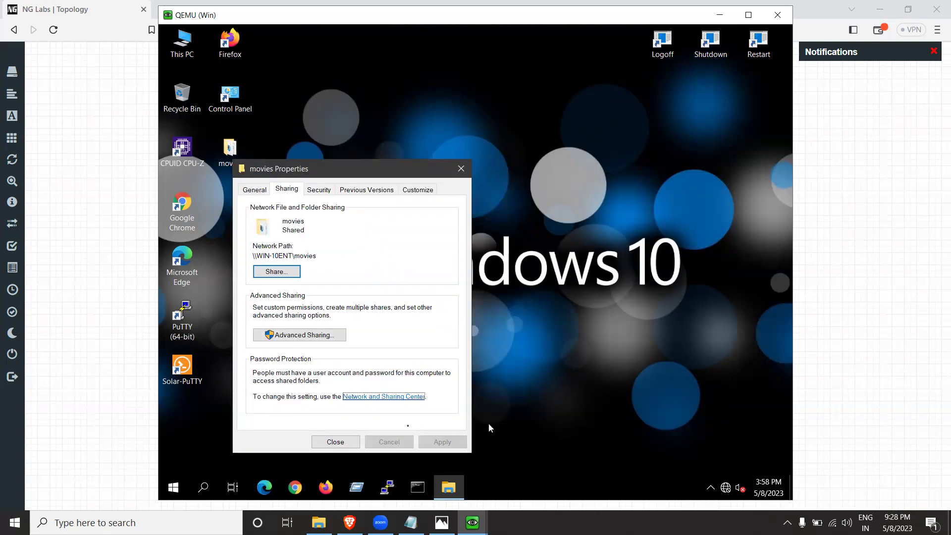
left_click(346, 442)
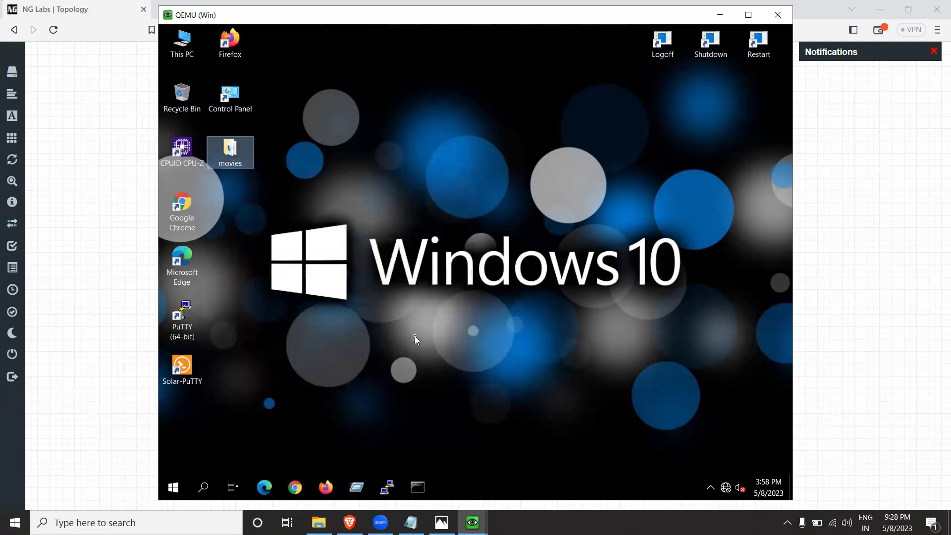
- Switch to the Windows 7 console, close Network Connections and move the command window aside
key("alt+Tab")
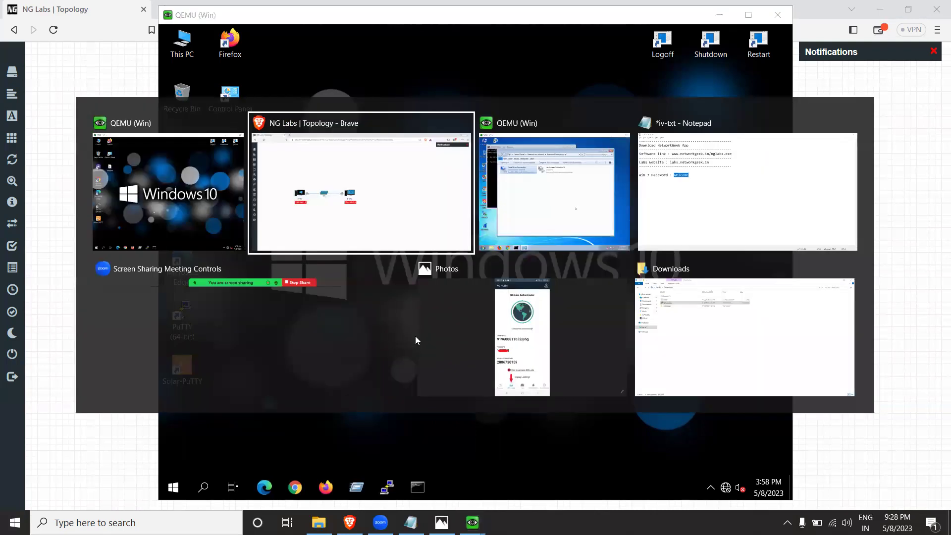
key("alt+Tab")
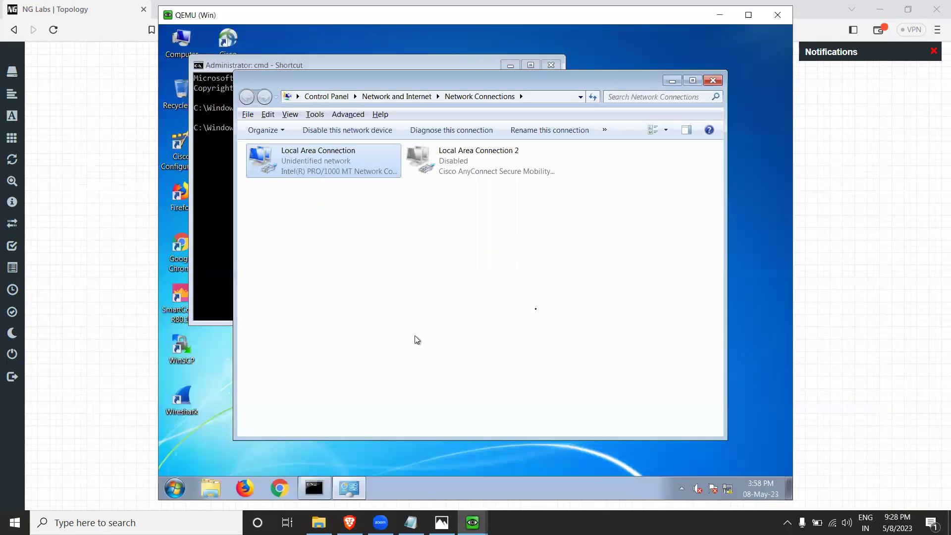
left_click(713, 80)
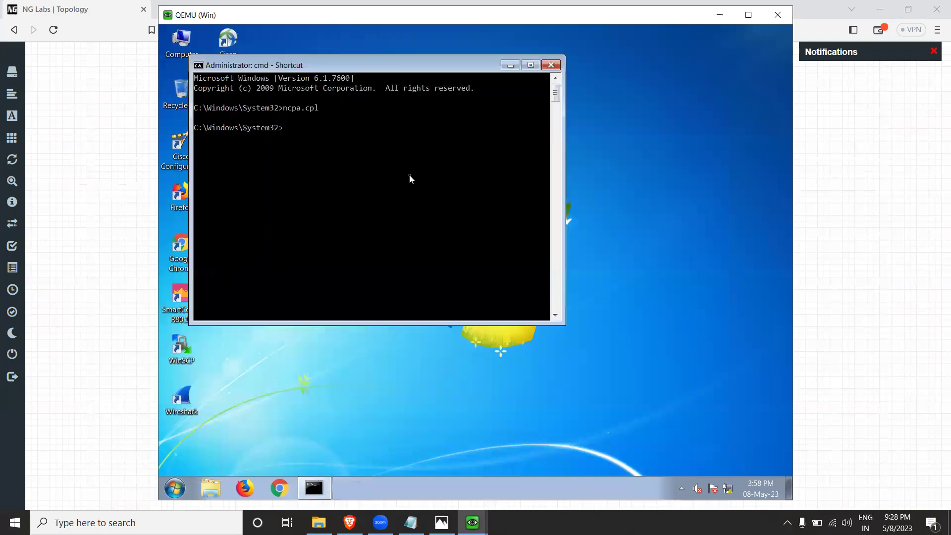
left_click_drag(370, 65, 451, 83)
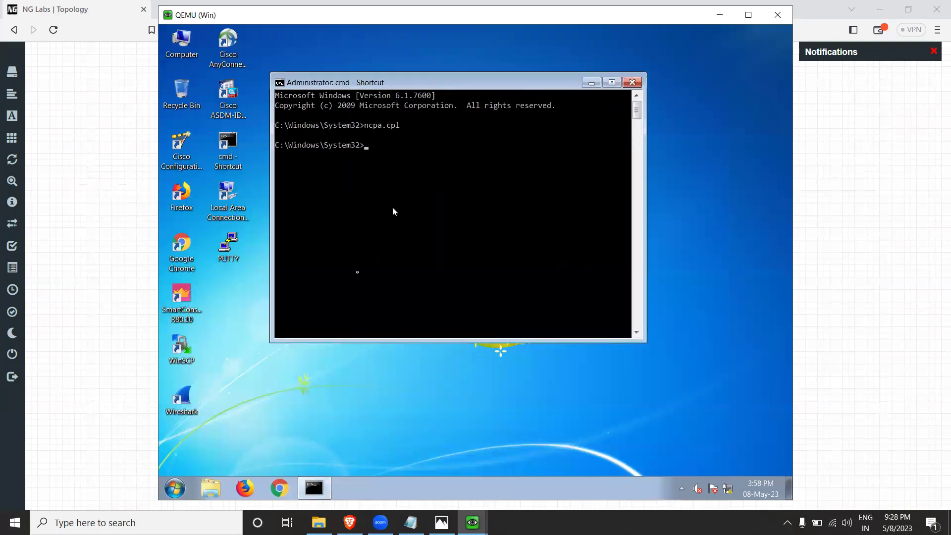
- Launch Run from the Start search and enter \\192.168.1.1
left_click(178, 486)
type("run")
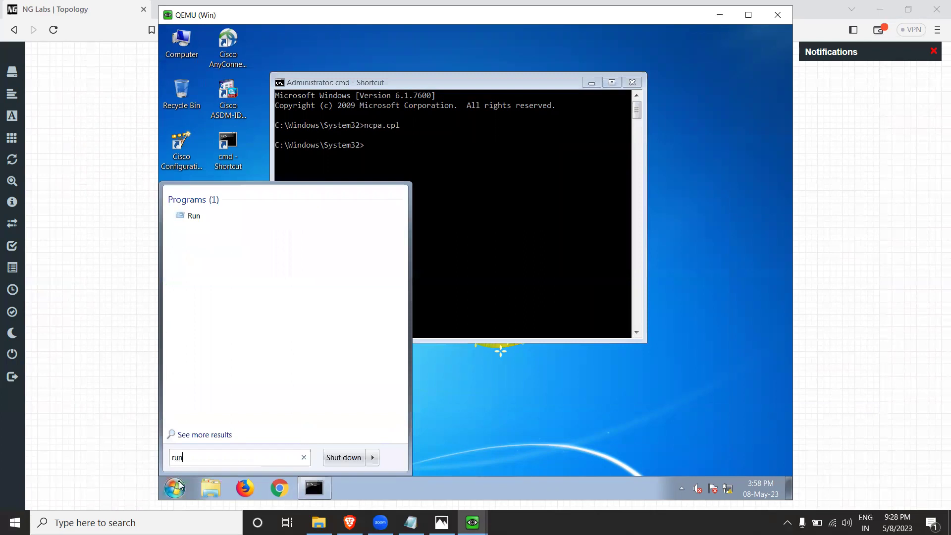
key("Return")
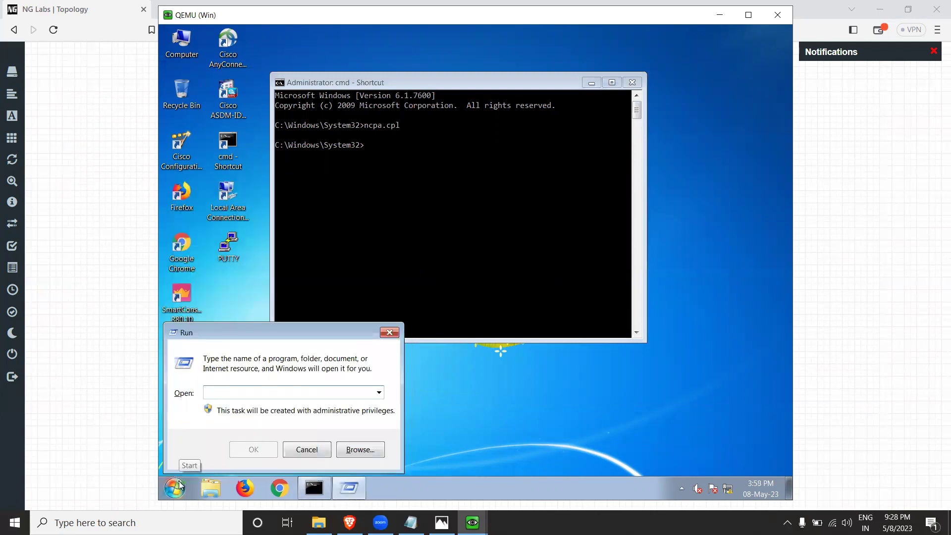
left_click_drag(293, 337, 498, 168)
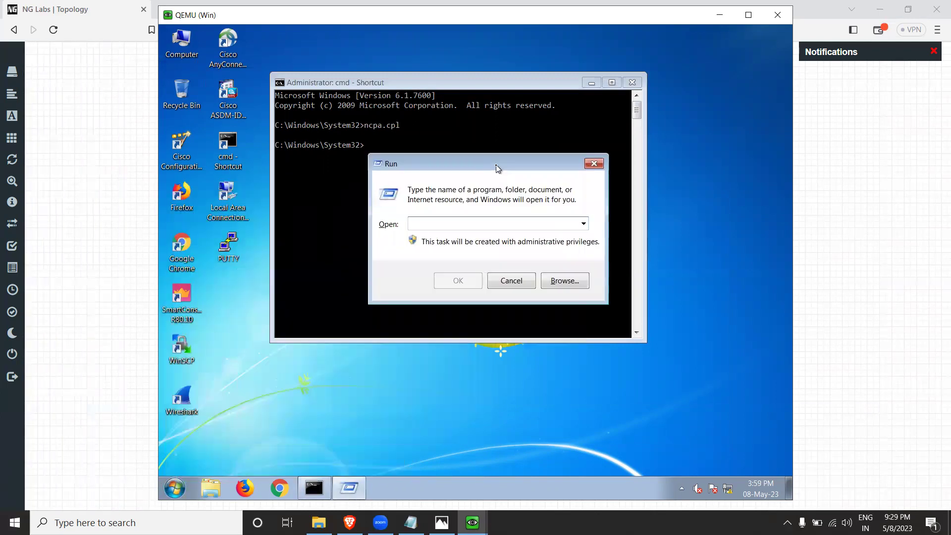
type("\\\\")
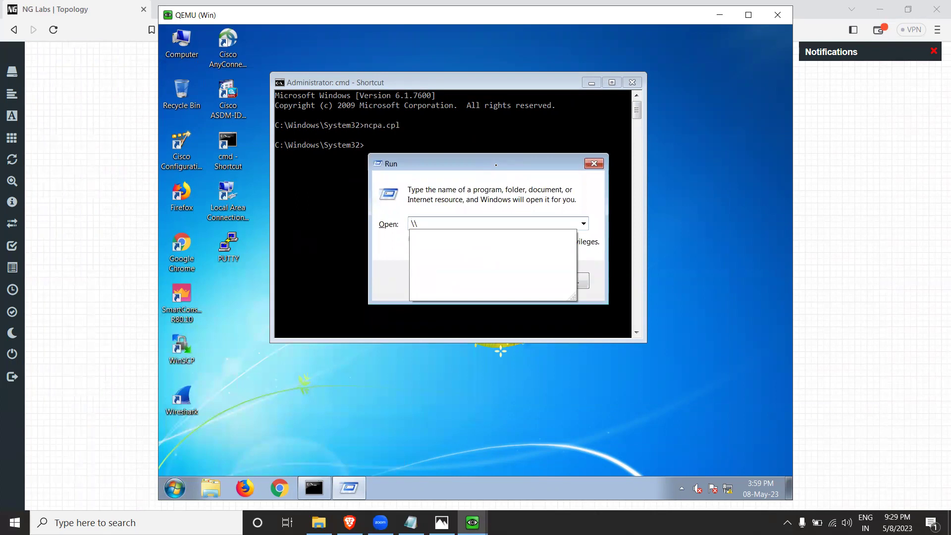
type("192.168.1.1")
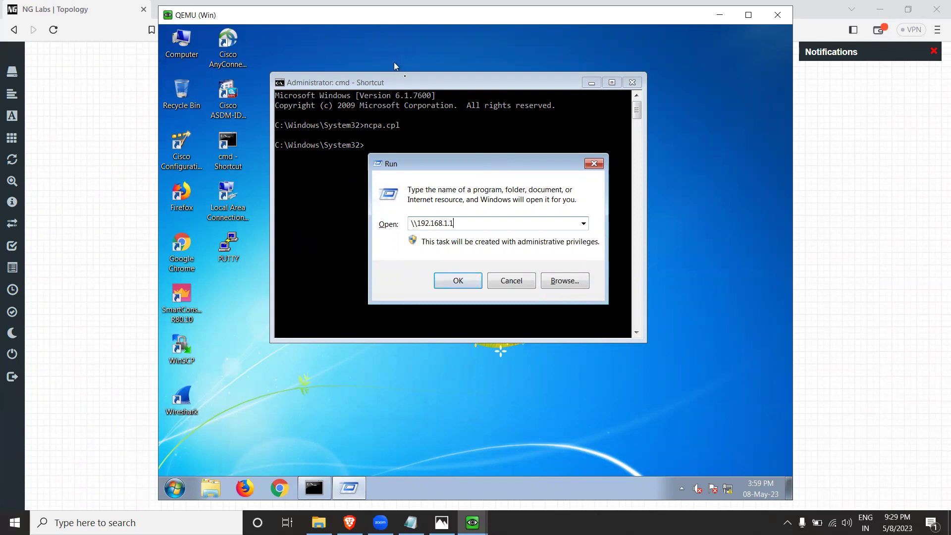
- Open the shares at 192.168.1.1 and copy the movies share
left_click(458, 280)
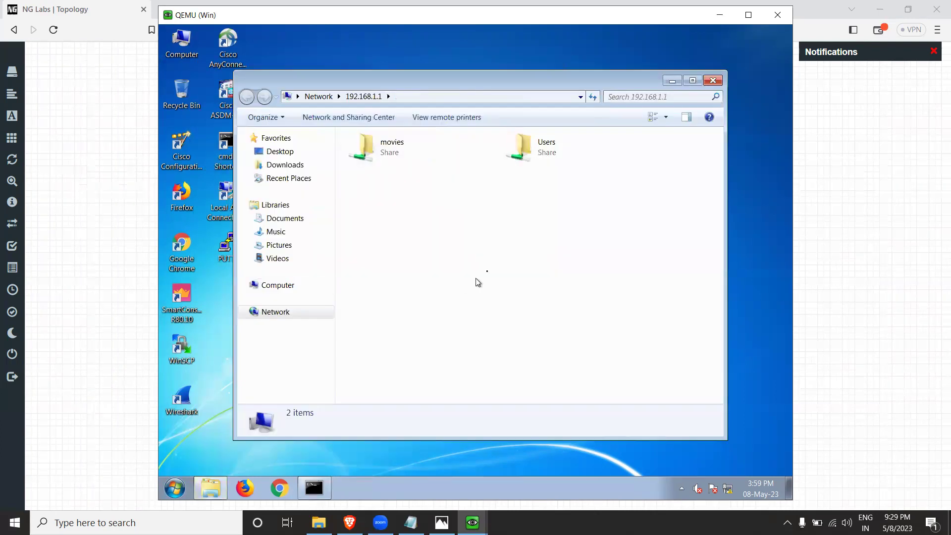
left_click(396, 158)
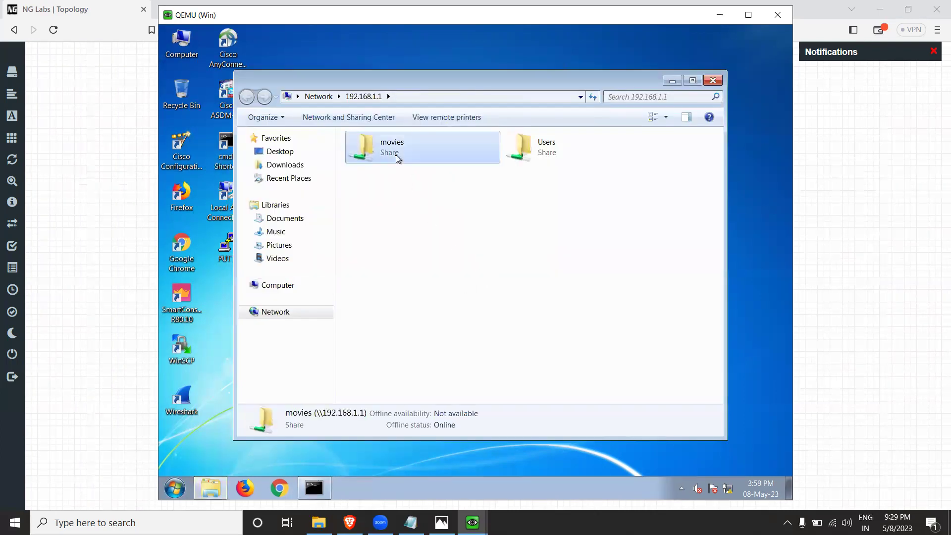
right_click(396, 158)
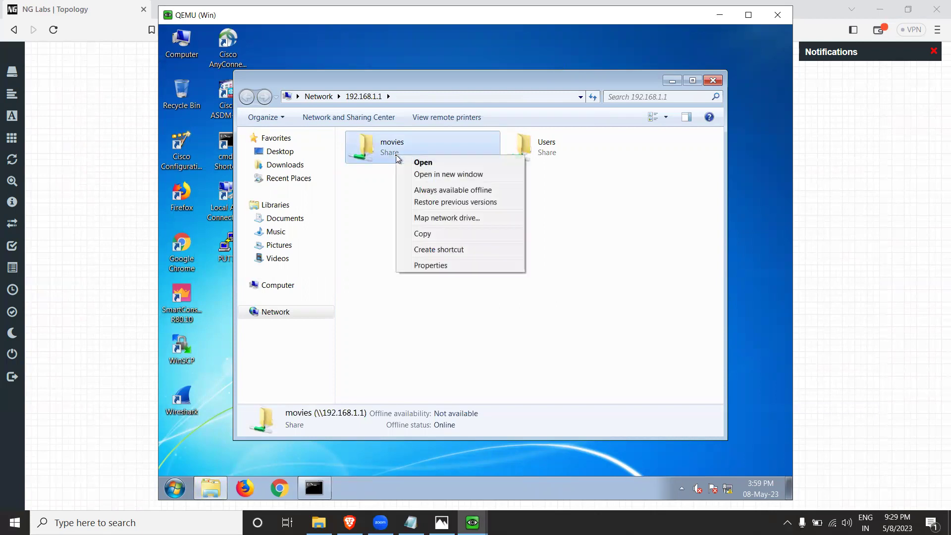
left_click(641, 118)
- Paste the movies folder onto the Windows 7 desktop, then reopen the 192.168.1.2 node's console
left_click(672, 80)
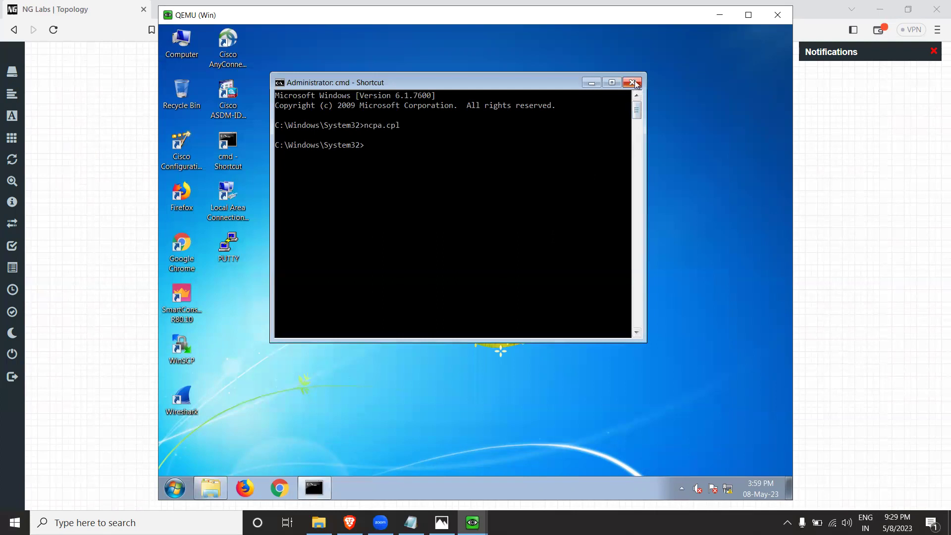
left_click(632, 83)
right_click(477, 204)
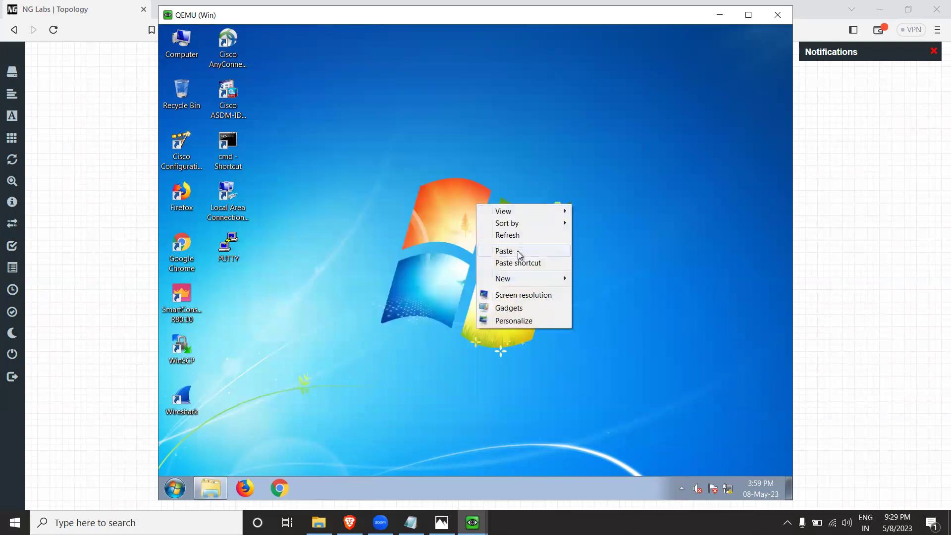
left_click(515, 251)
left_click(97, 200)
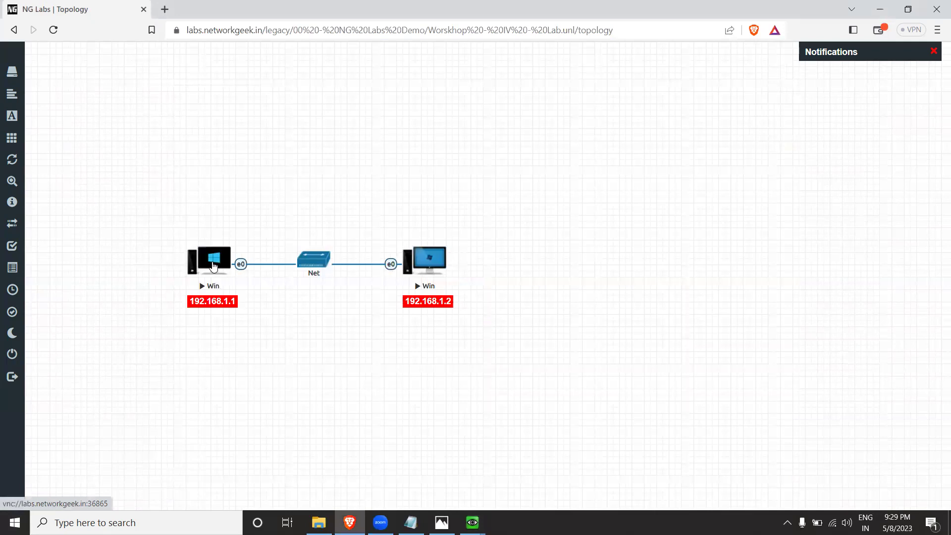
left_click(415, 263)
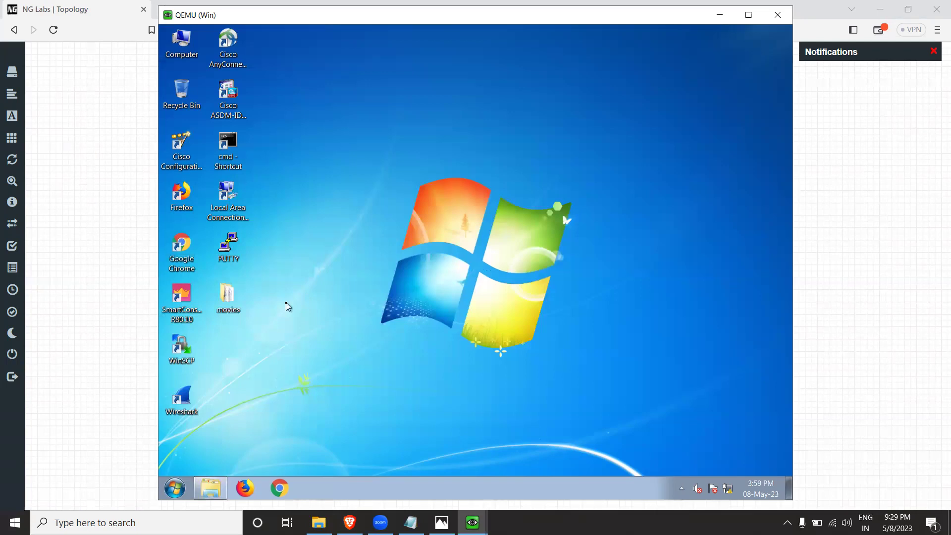
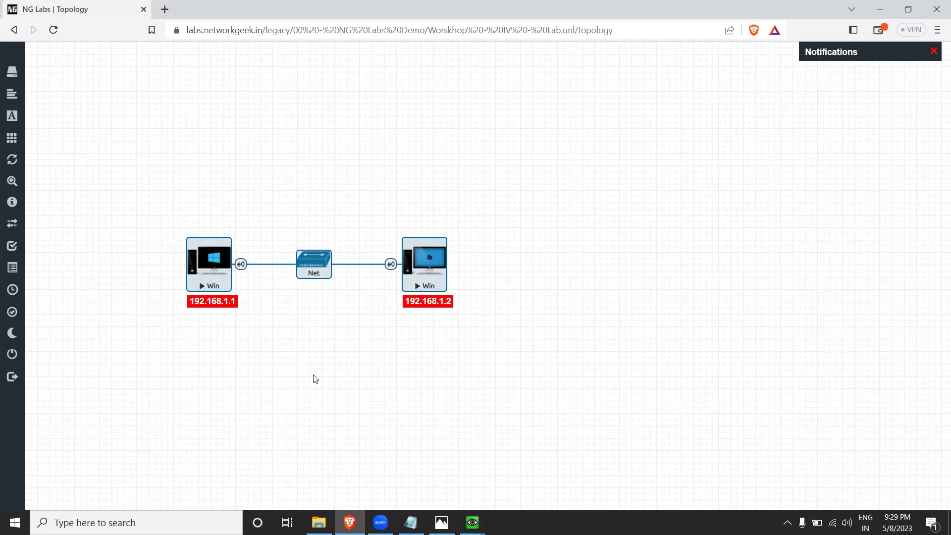
left_click(160, 242)
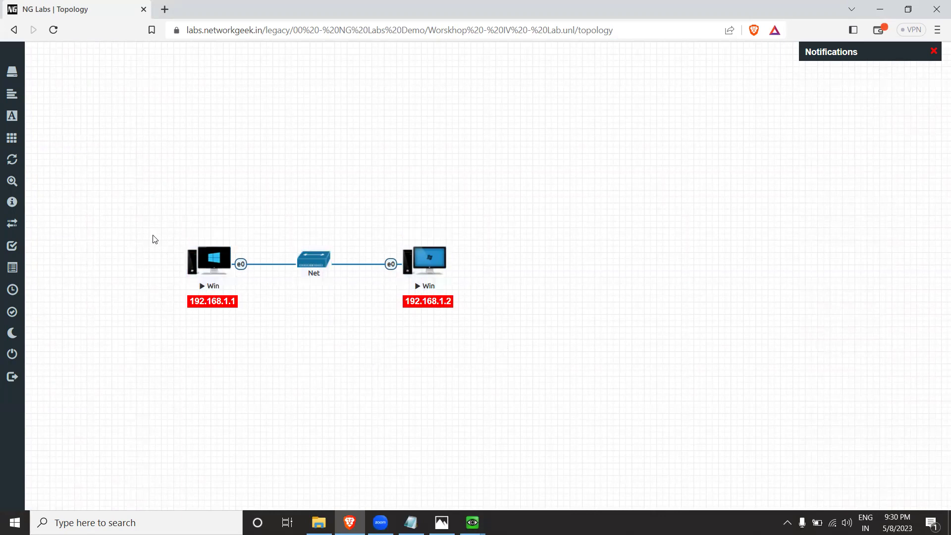
left_click(19, 139)
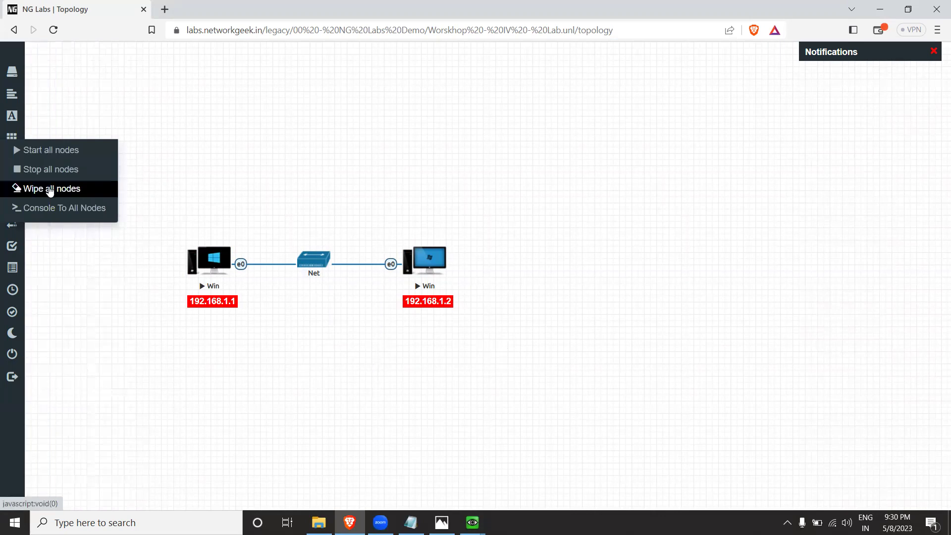
left_click(195, 185)
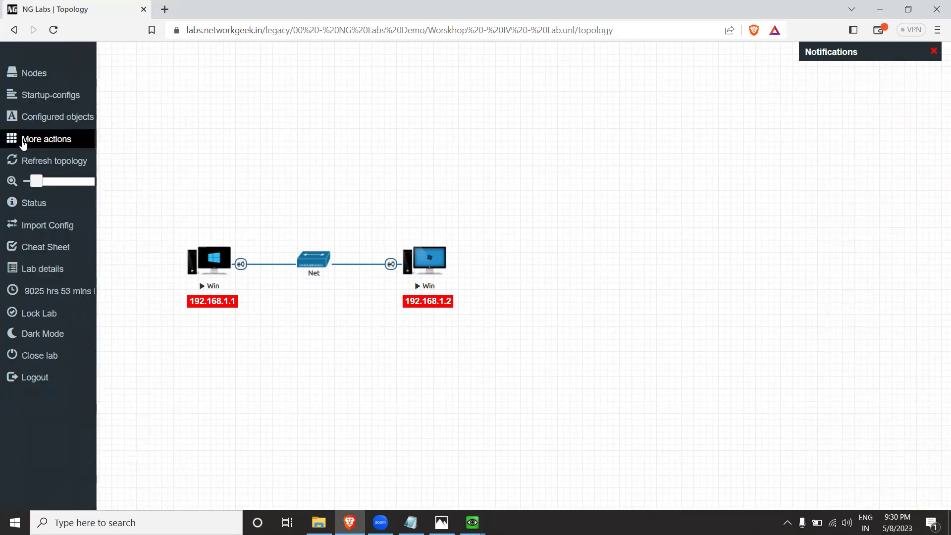
- Open the sidebar's More actions menu listing Start, Stop, Wipe and Console all nodes
left_click(30, 140)
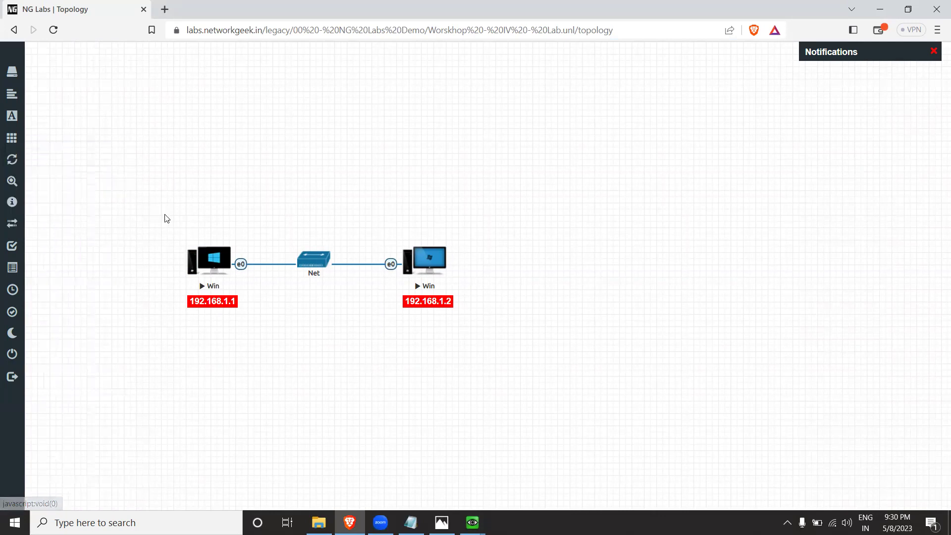
left_click(20, 139)
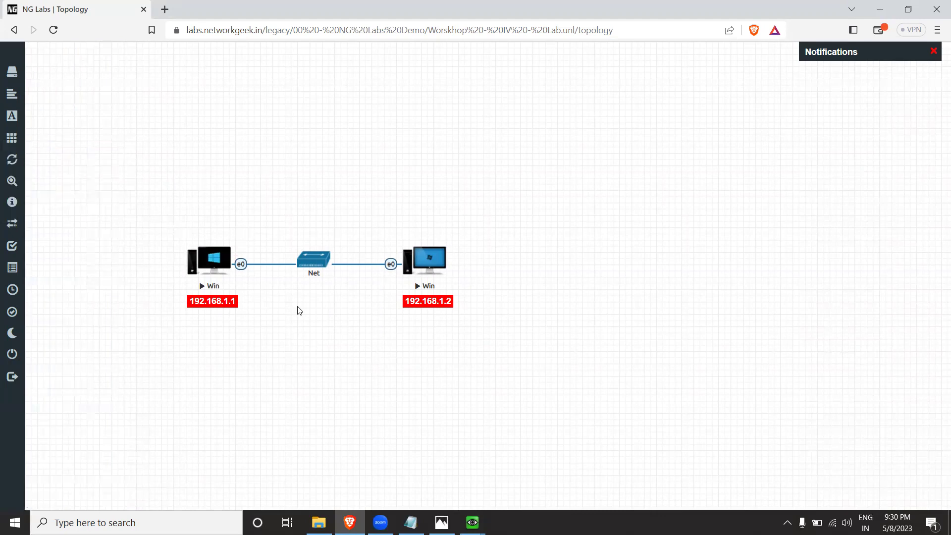
mouse_move(2, 340)
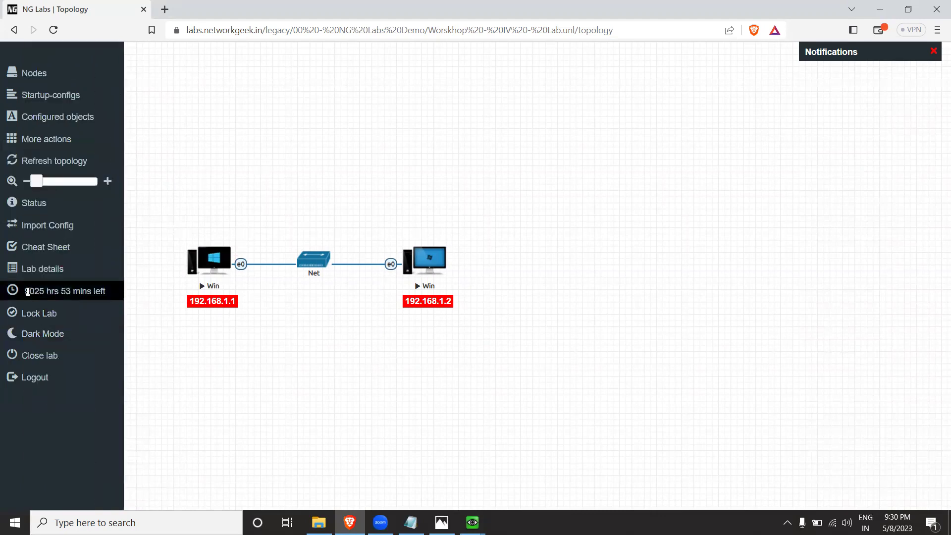
left_click_drag(25, 291, 42, 290)
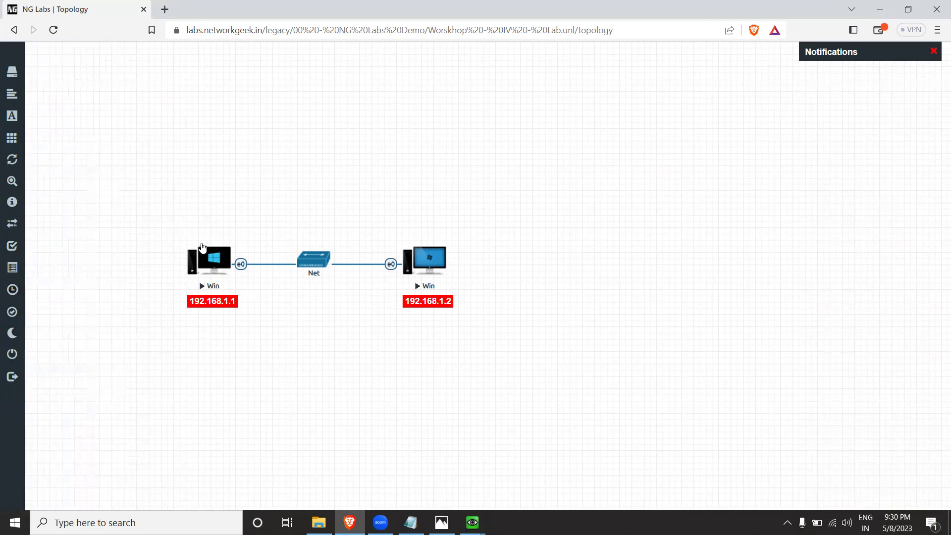
mouse_move(32, 291)
left_click(52, 141)
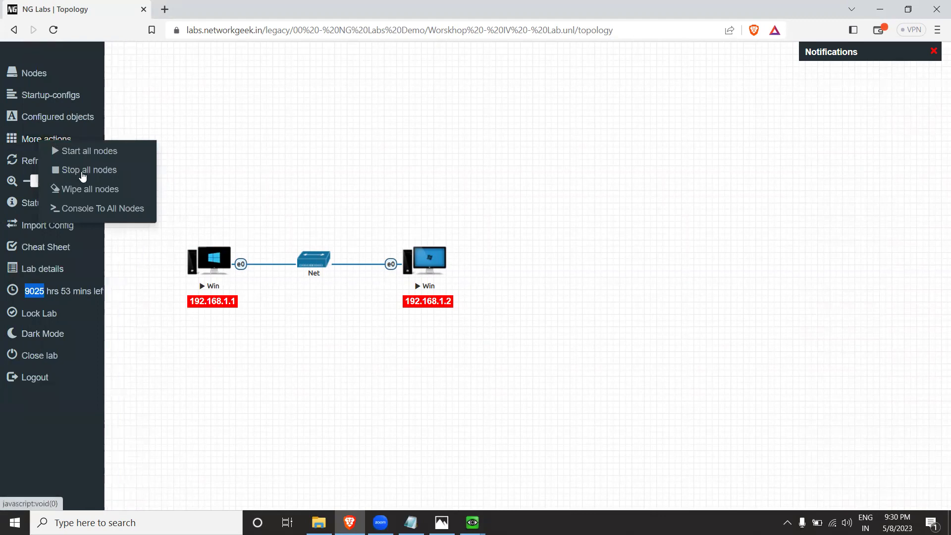
- Stop all nodes, then wipe all nodes from More actions
left_click(248, 157)
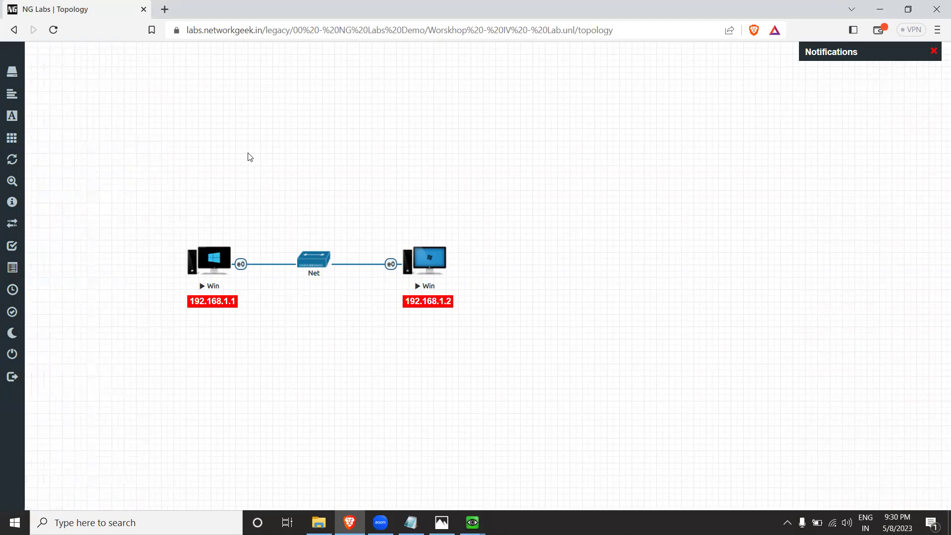
left_click(21, 137)
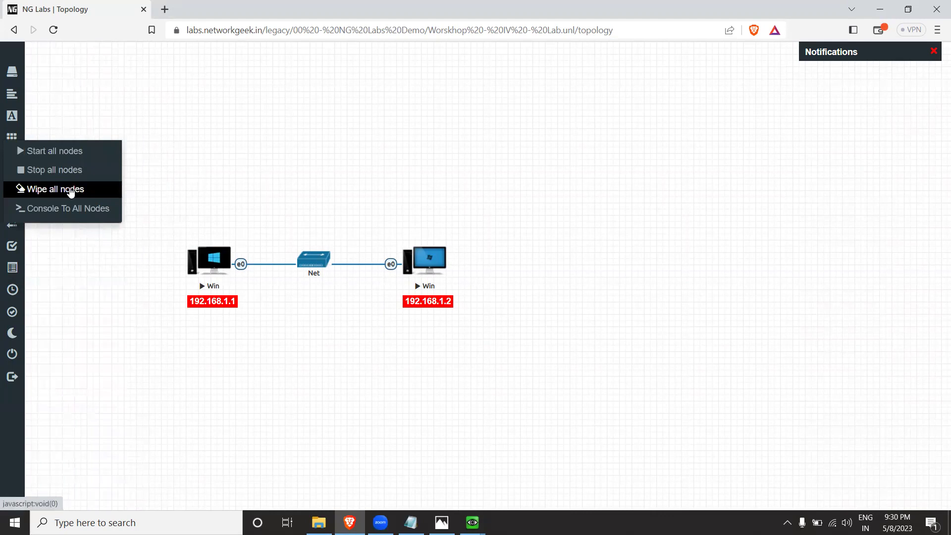
left_click(267, 163)
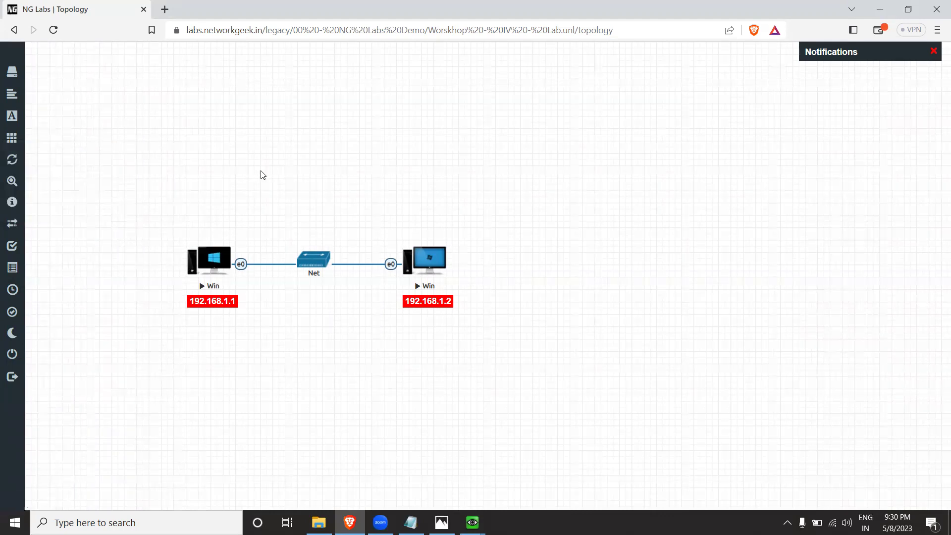